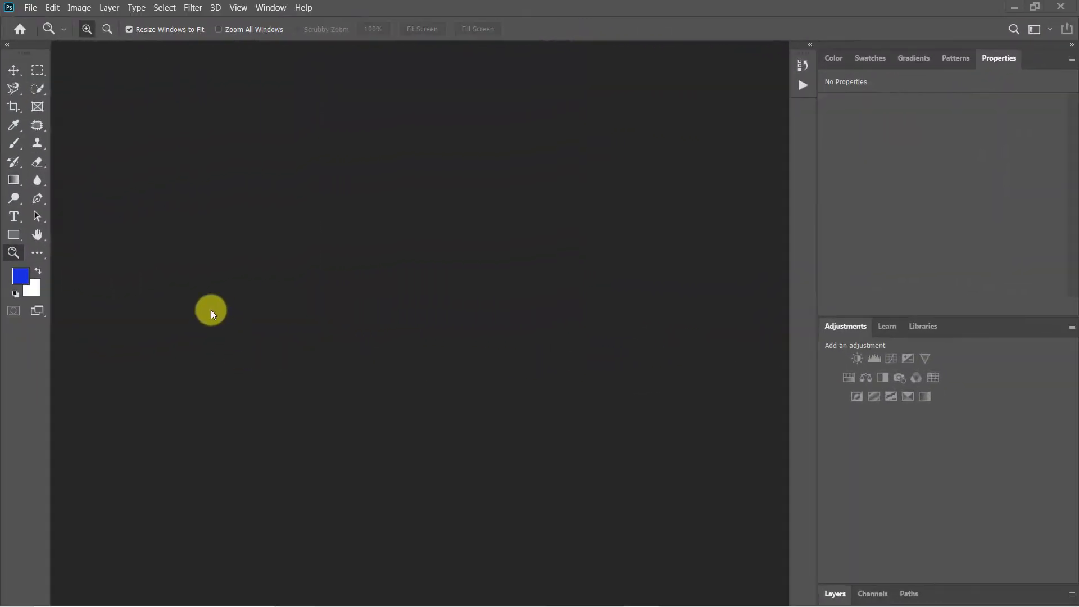
Step: Start a new document named PROJECT, entering width 2560 and height 1400 pixels
{"action": "left_click", "coordinate": [29, 15]}
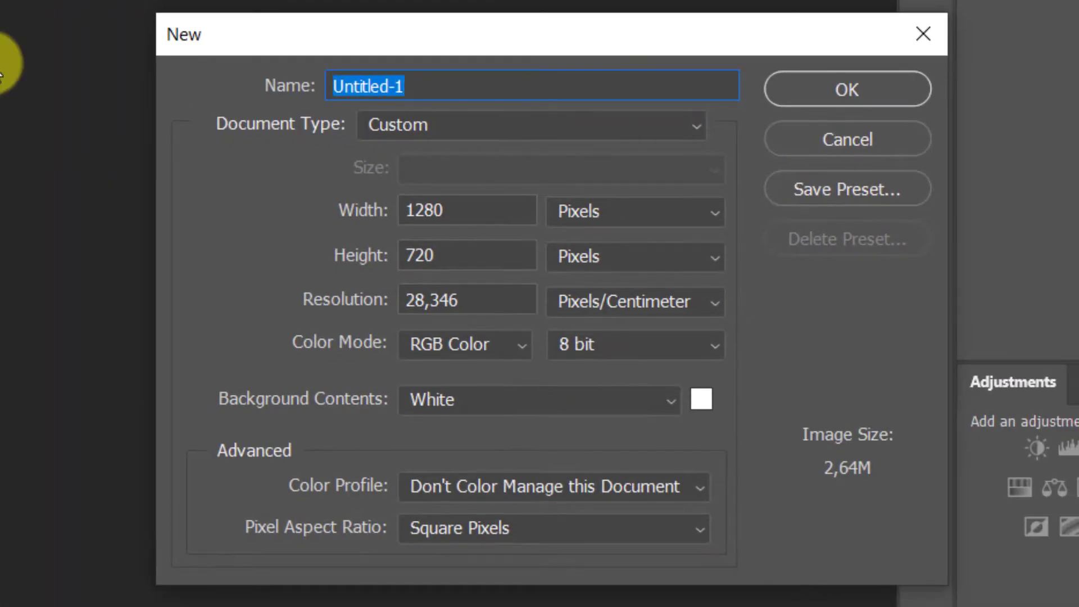
{"action": "type", "text": "PROJECT"}
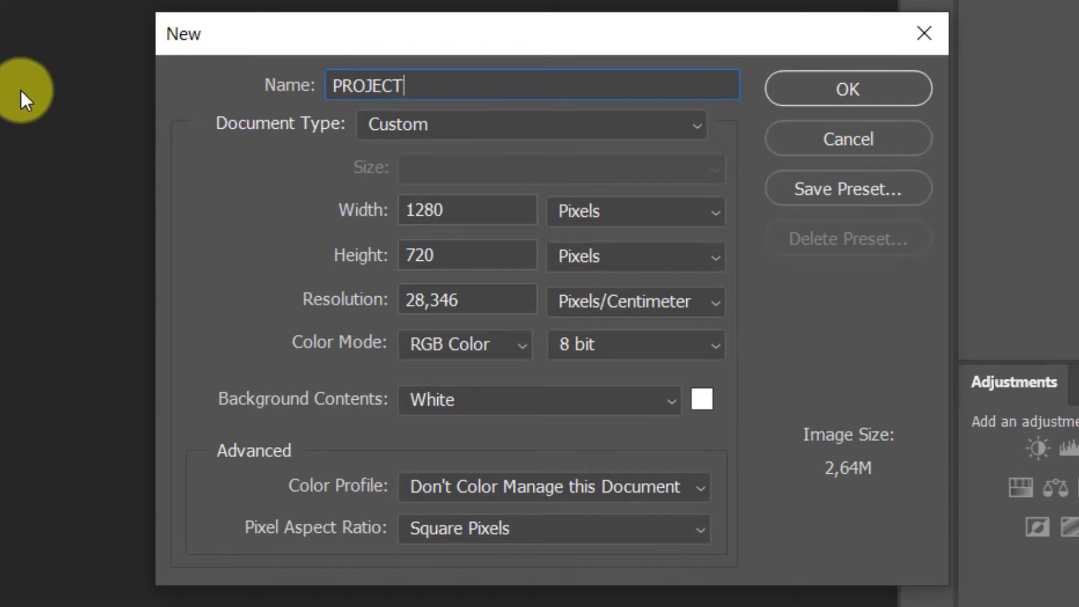
{"action": "left_click_drag", "start_coordinate": [470, 212], "coordinate": [397, 210]}
{"action": "type", "text": "2"}
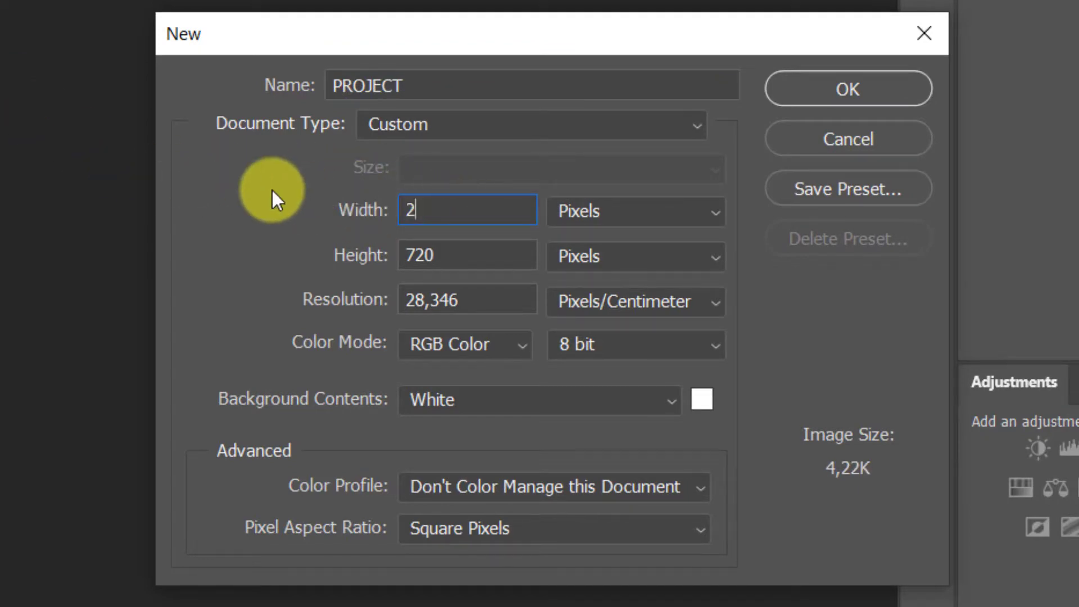
{"action": "type", "text": "560"}
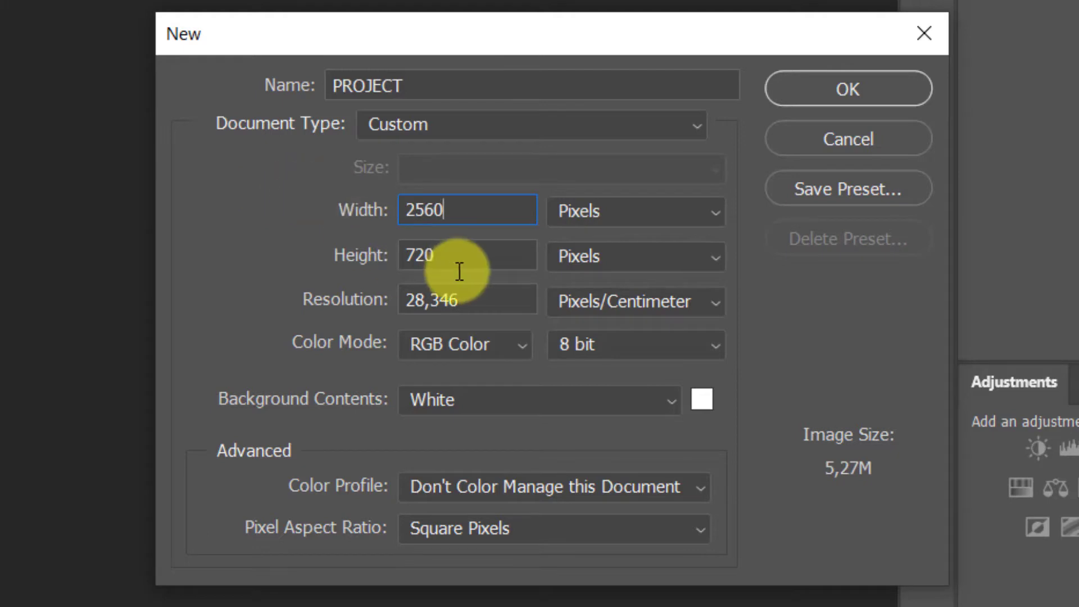
{"action": "left_click_drag", "start_coordinate": [472, 258], "coordinate": [415, 254]}
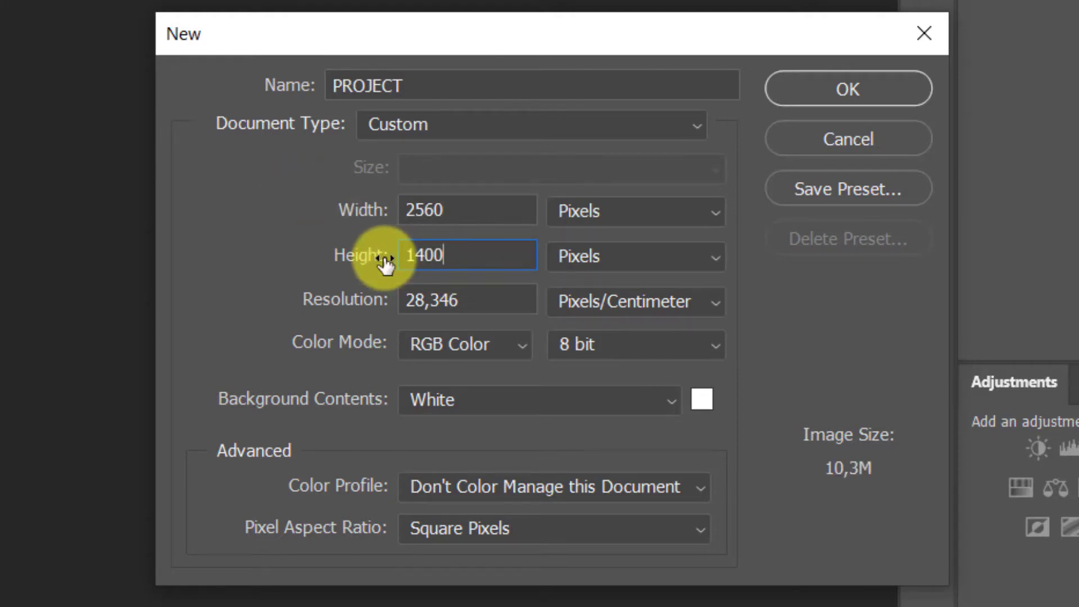
Step: Create the PROJECT document, fit it to the window, and unlock the Background into Layer 0
{"action": "left_click", "coordinate": [779, 89]}
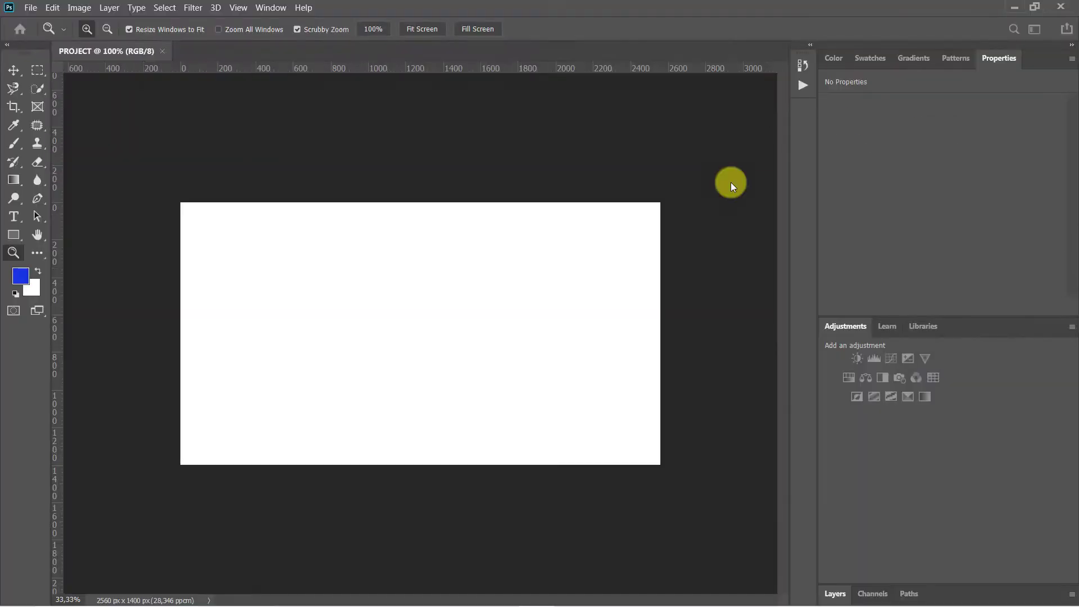
{"action": "left_click", "coordinate": [422, 28]}
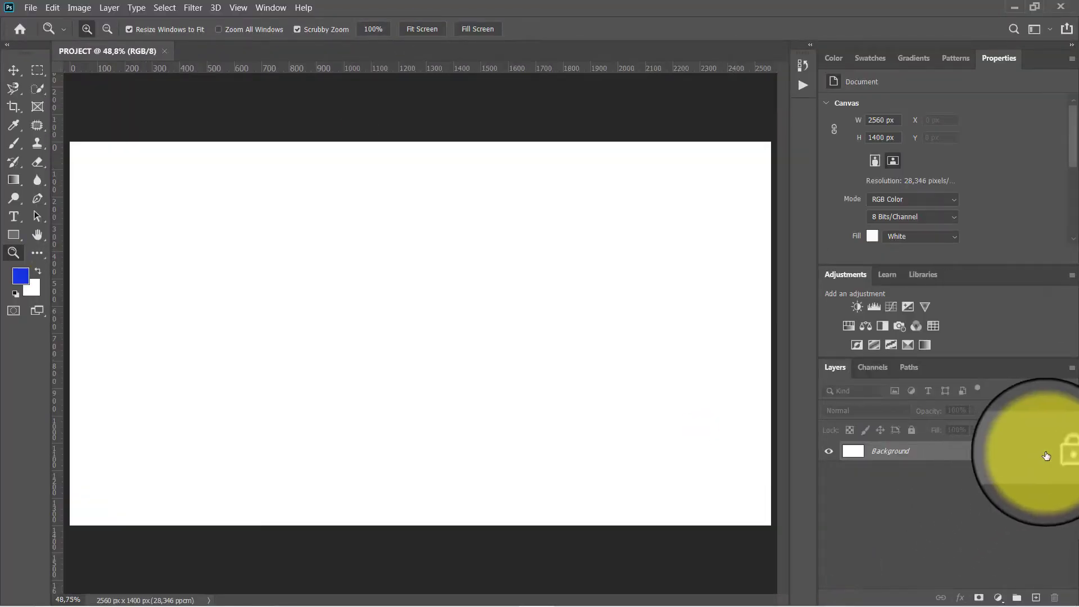
{"action": "left_click", "coordinate": [1054, 451]}
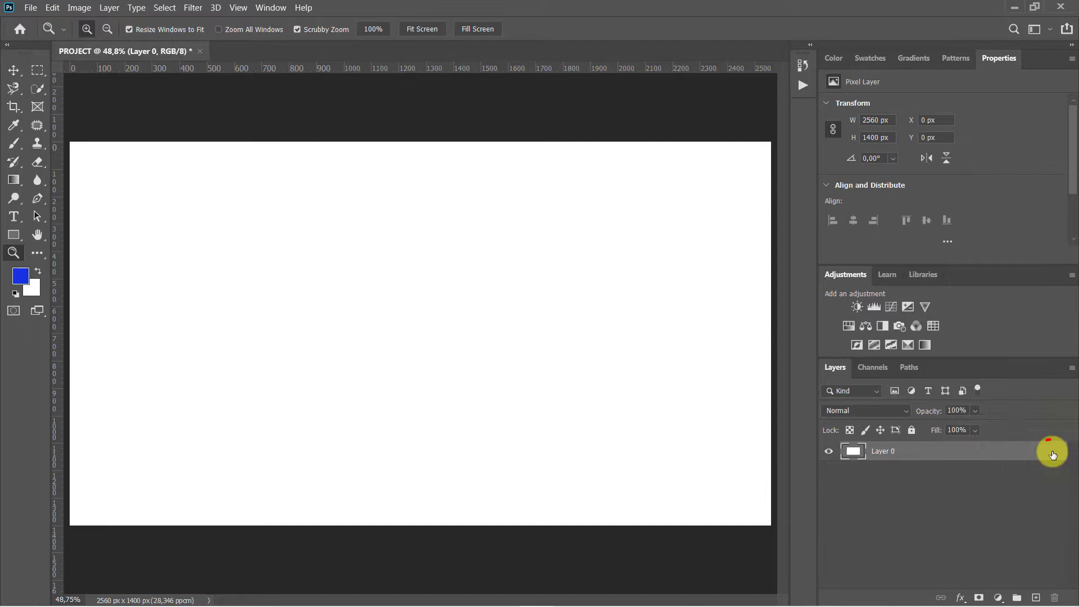
Step: Give Layer 0 a radial Gradient Overlay from a light pink to white
{"action": "double_click", "coordinate": [1053, 453]}
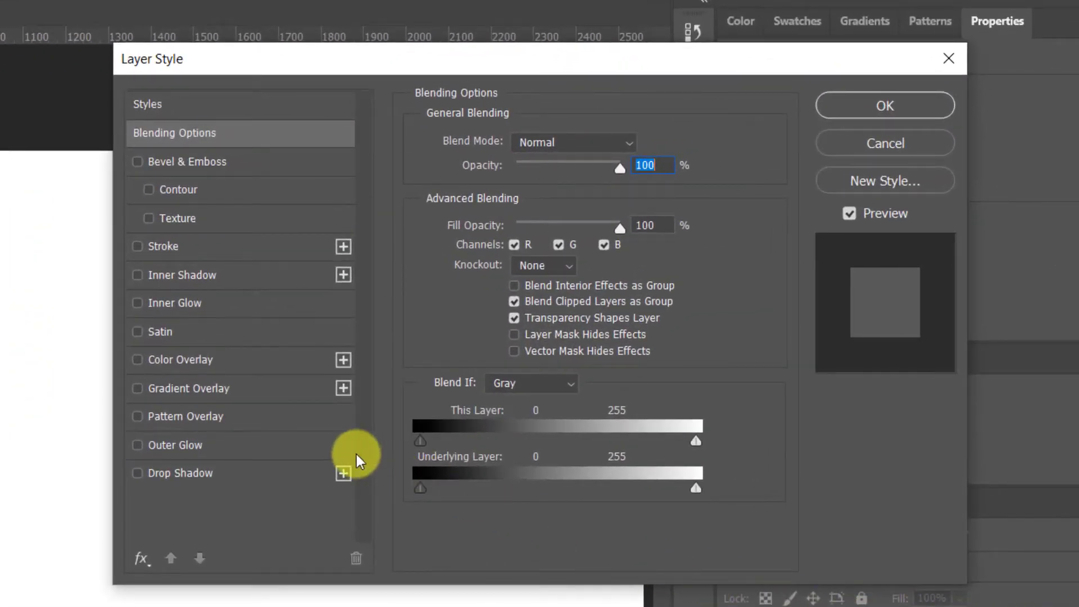
{"action": "left_click", "coordinate": [201, 394]}
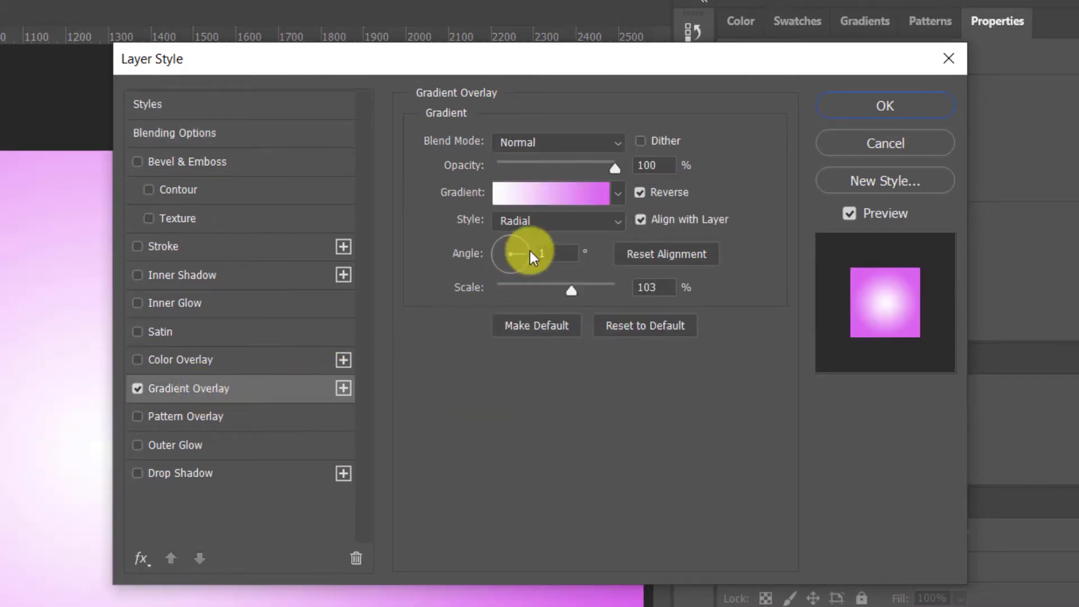
{"action": "left_click", "coordinate": [581, 194]}
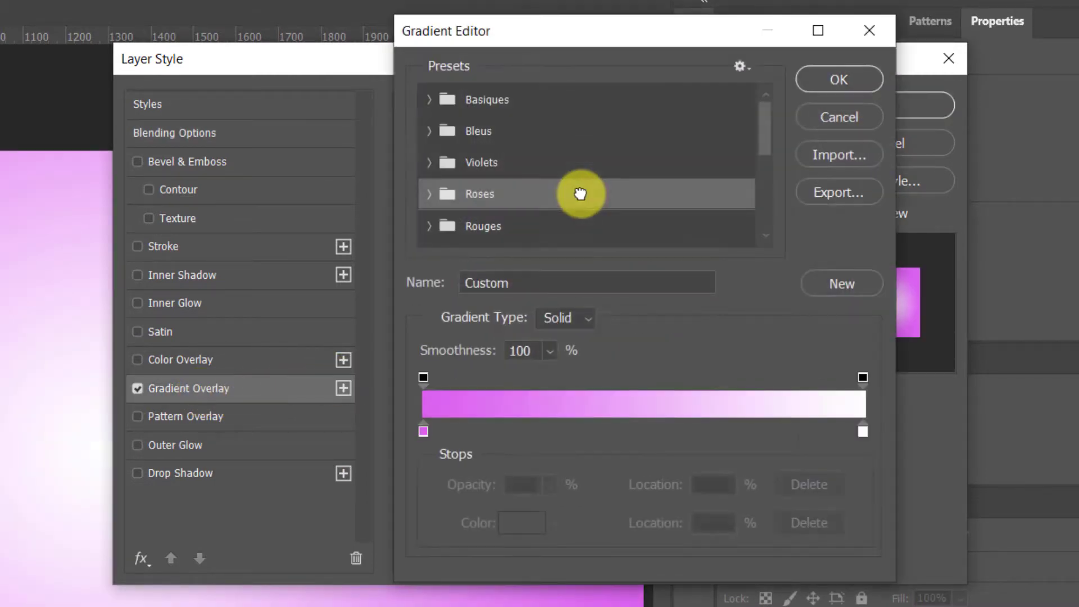
{"action": "left_click", "coordinate": [429, 99]}
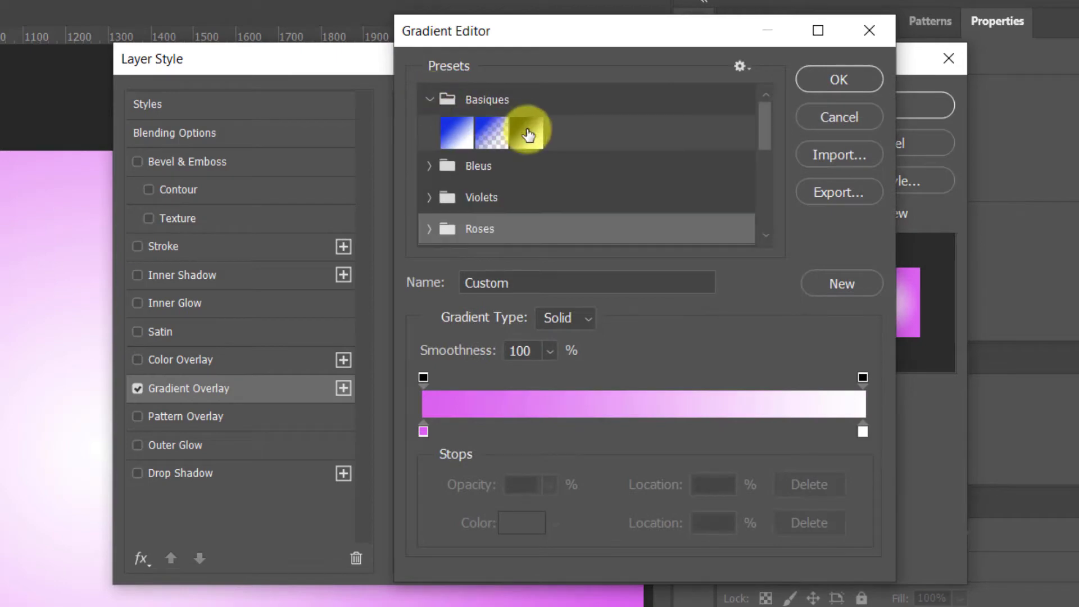
{"action": "left_click", "coordinate": [528, 135]}
{"action": "double_click", "coordinate": [424, 430]}
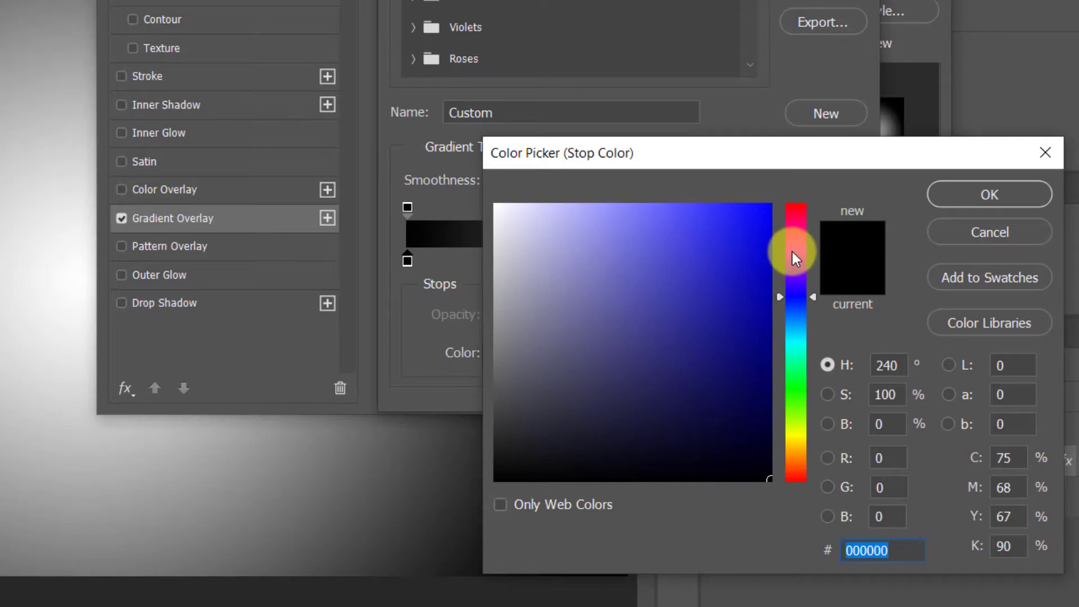
{"action": "left_click", "coordinate": [795, 250]}
{"action": "left_click", "coordinate": [641, 215]}
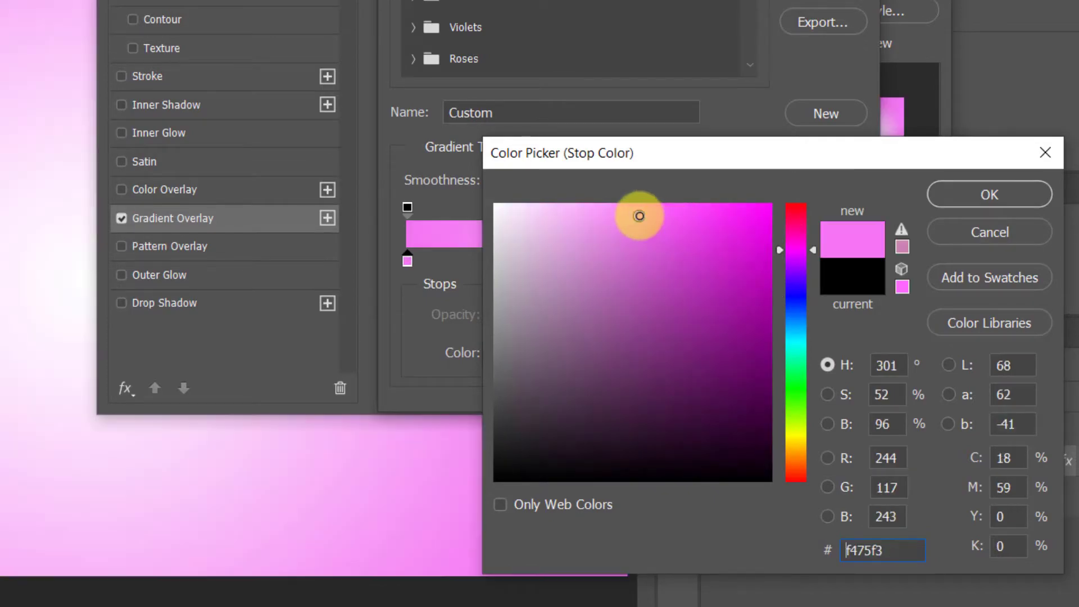
{"action": "left_click", "coordinate": [989, 195]}
{"action": "left_click", "coordinate": [888, 97]}
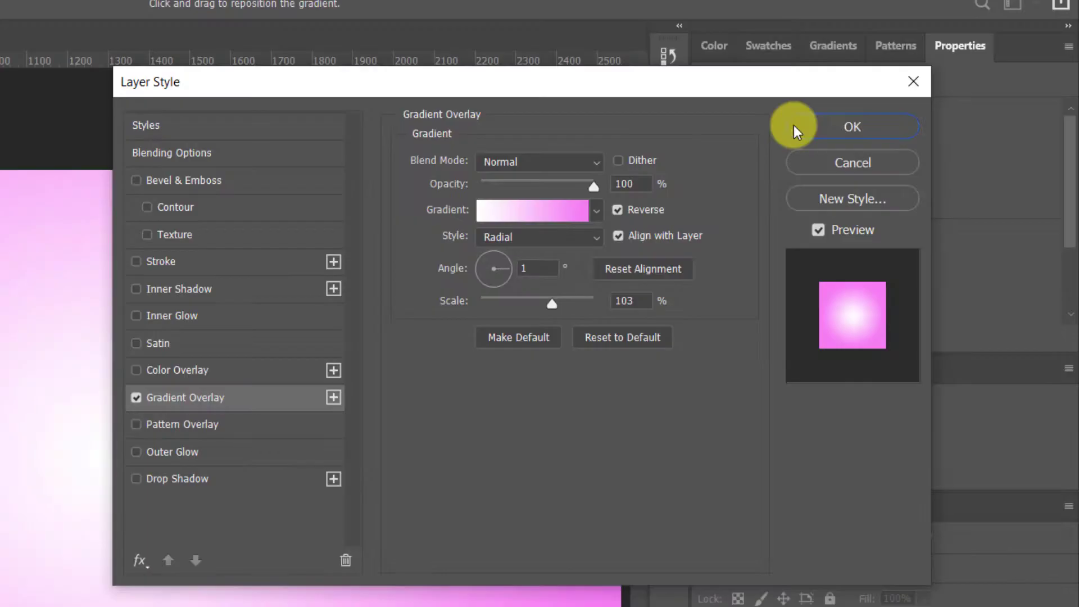
{"action": "left_click", "coordinate": [1076, 51]}
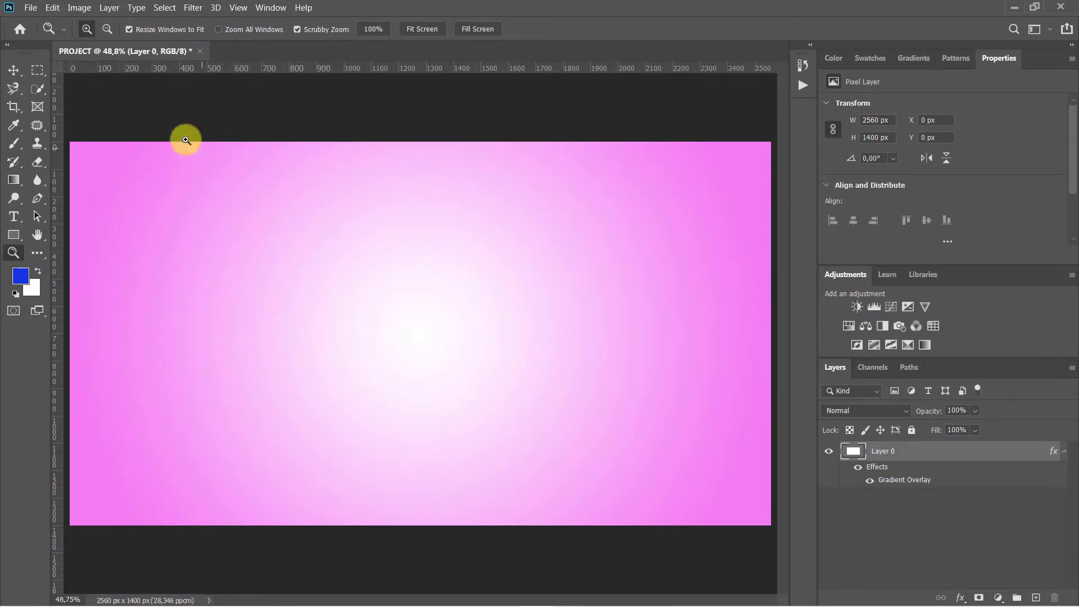
Step: Open the photo of the woman in the pink dress and fit it to the window
{"action": "left_click", "coordinate": [26, 7]}
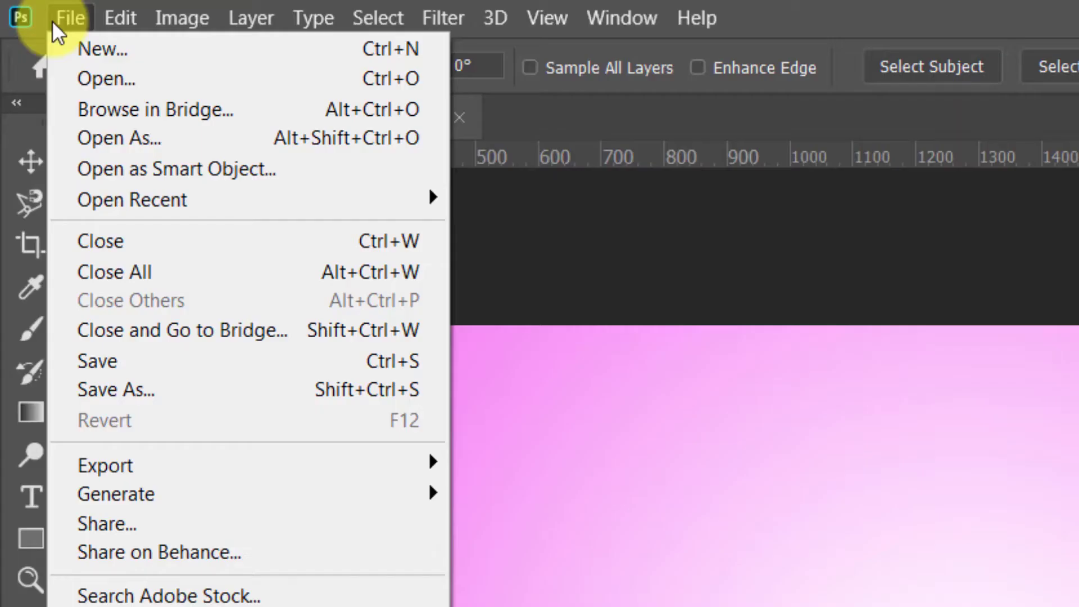
{"action": "left_click", "coordinate": [59, 76]}
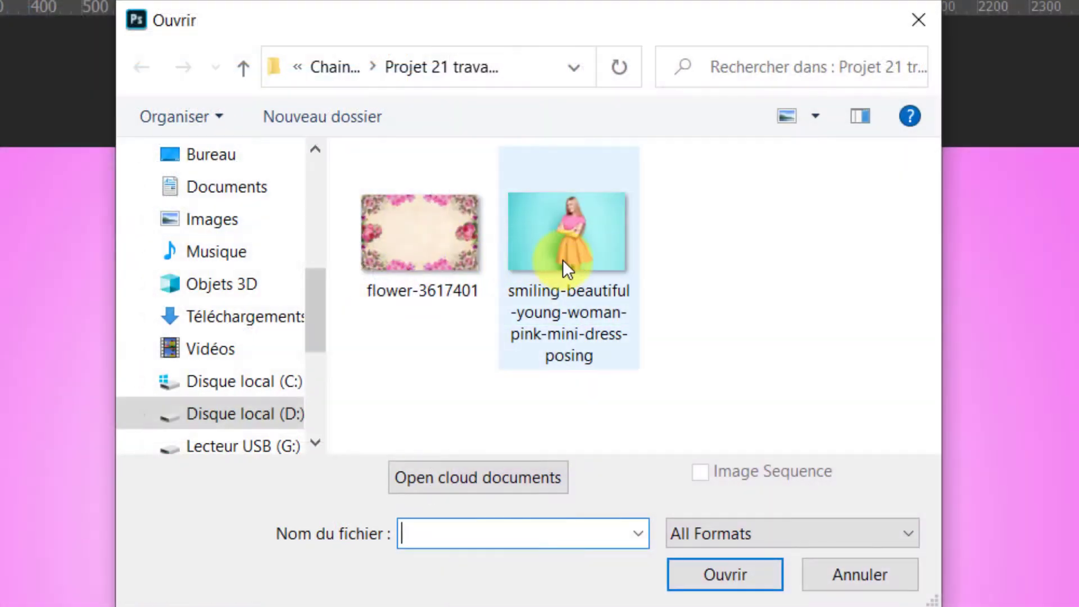
{"action": "left_click", "coordinate": [567, 269]}
{"action": "left_click", "coordinate": [711, 576]}
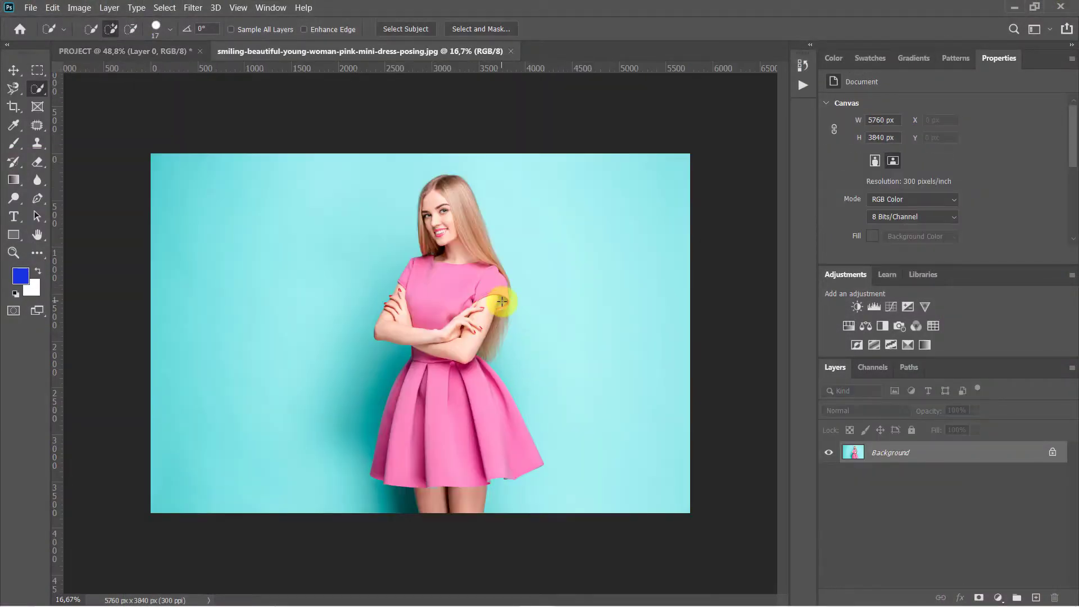
{"action": "left_click", "coordinate": [14, 252]}
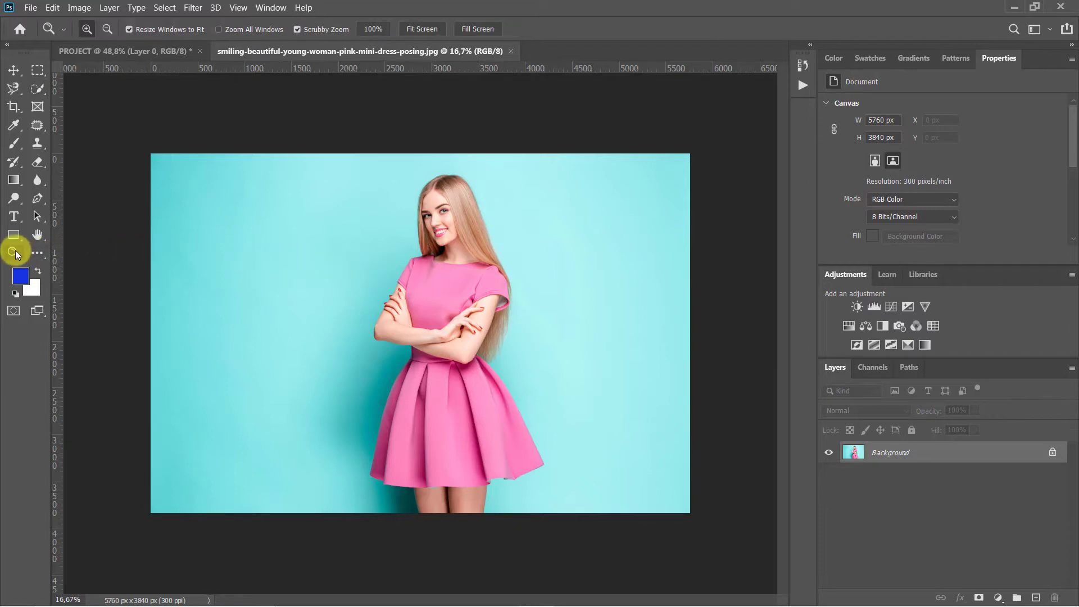
{"action": "left_click", "coordinate": [409, 31]}
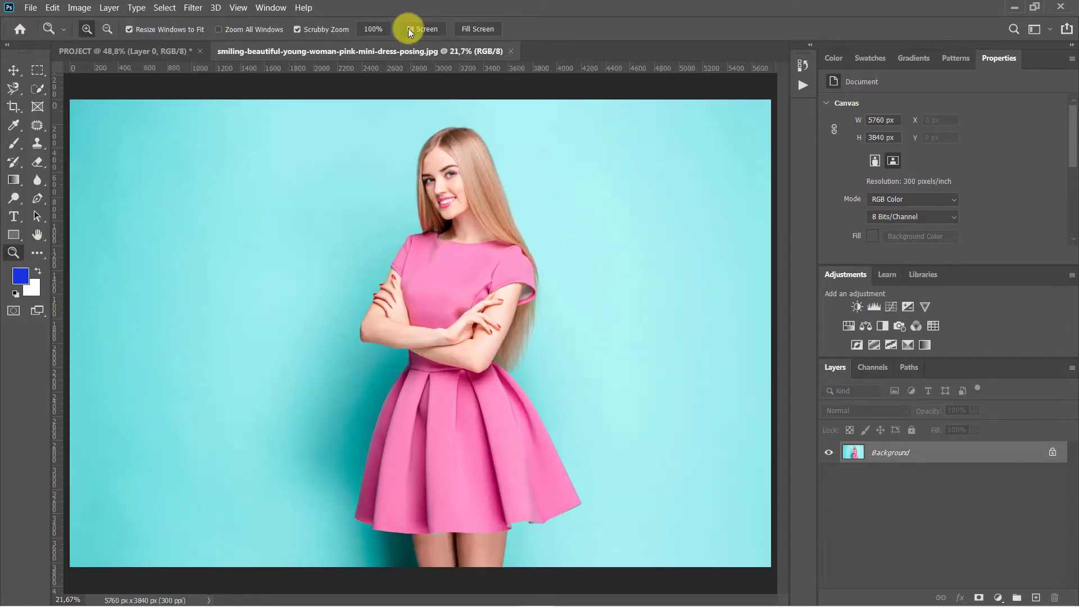
Step: Quick-select the woman: skirt, arms, bodice, neck, head and long hair
{"action": "left_click", "coordinate": [37, 89]}
{"action": "right_click", "coordinate": [39, 89]}
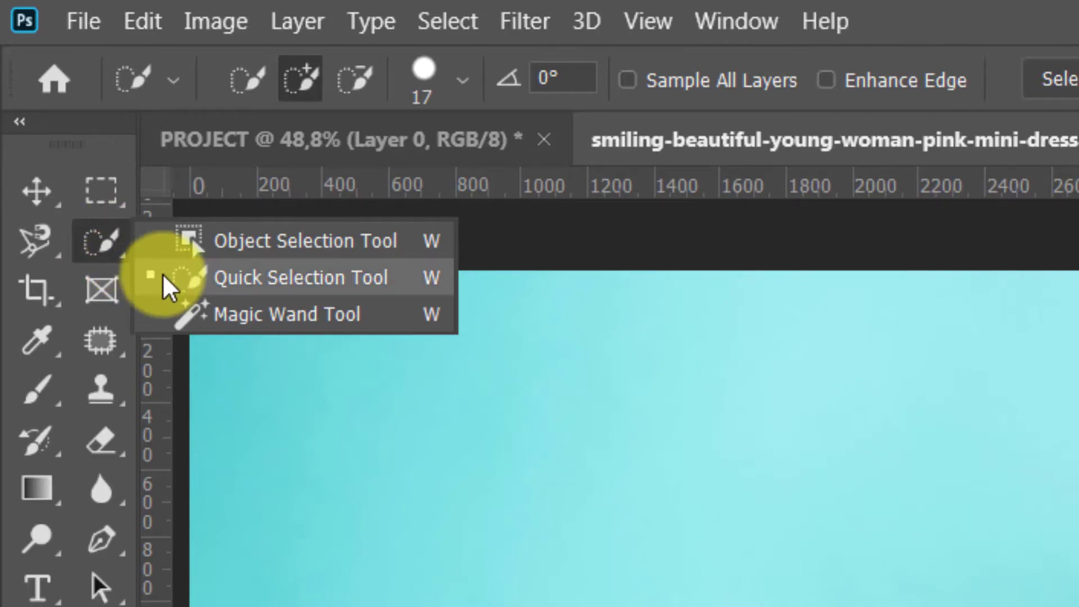
{"action": "left_click", "coordinate": [162, 273]}
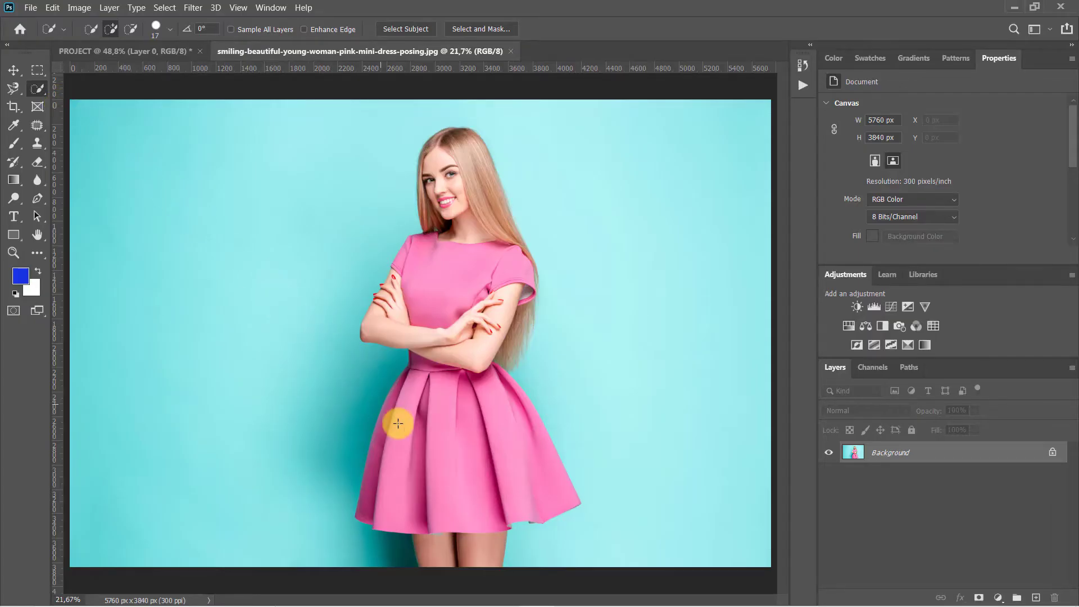
{"action": "mouse_move", "coordinate": [451, 550]}
{"action": "left_mouse_down"}
{"action": "mouse_move", "coordinate": [488, 509]}
{"action": "mouse_move", "coordinate": [470, 496]}
{"action": "mouse_move", "coordinate": [402, 493]}
{"action": "left_mouse_up"}
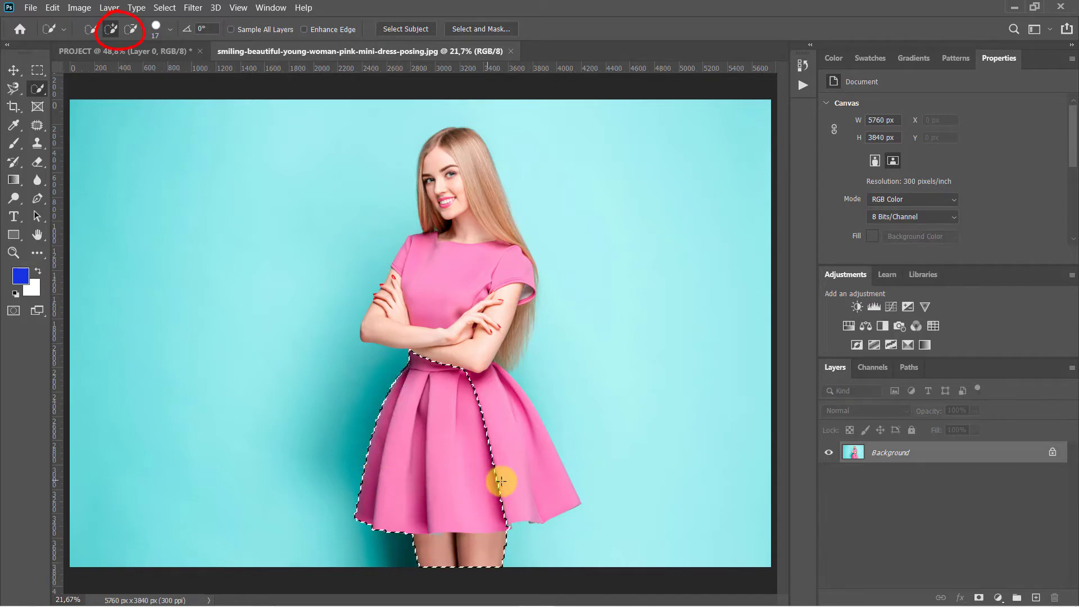
{"action": "mouse_move", "coordinate": [501, 481]}
{"action": "left_mouse_down"}
{"action": "mouse_move", "coordinate": [533, 481]}
{"action": "mouse_move", "coordinate": [516, 447]}
{"action": "left_mouse_up"}
{"action": "mouse_move", "coordinate": [476, 315]}
{"action": "left_mouse_down"}
{"action": "mouse_move", "coordinate": [428, 300]}
{"action": "mouse_move", "coordinate": [413, 308]}
{"action": "mouse_move", "coordinate": [440, 264]}
{"action": "mouse_move", "coordinate": [438, 199]}
{"action": "left_mouse_up"}
{"action": "left_click_drag", "start_coordinate": [439, 162], "coordinate": [532, 270]}
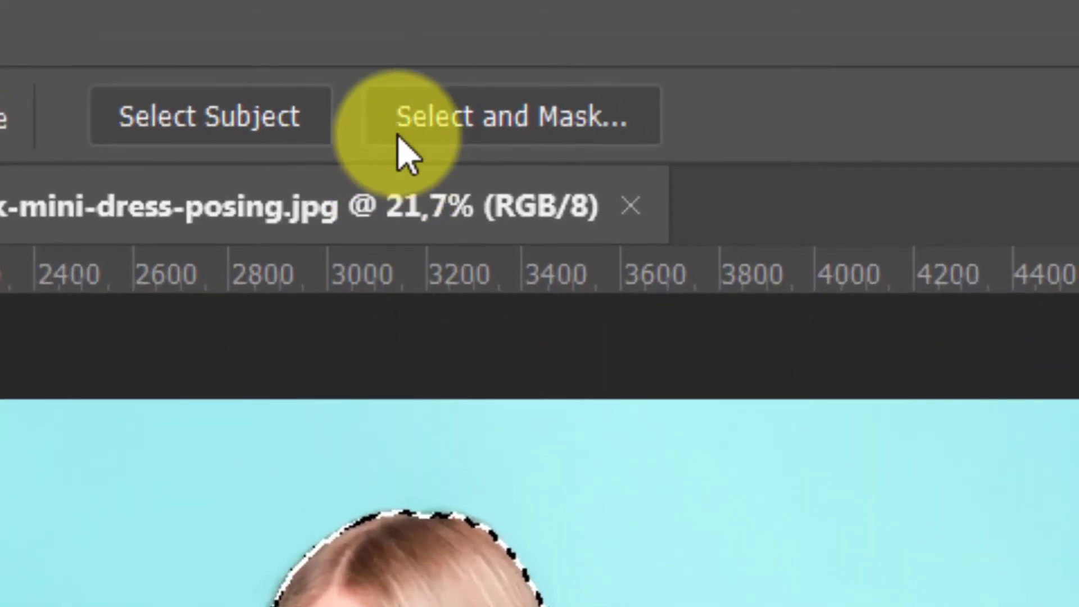
Step: In Select and Mask, preview the cutout On Layers and zoom in on the hair edge
{"action": "left_click", "coordinate": [404, 126]}
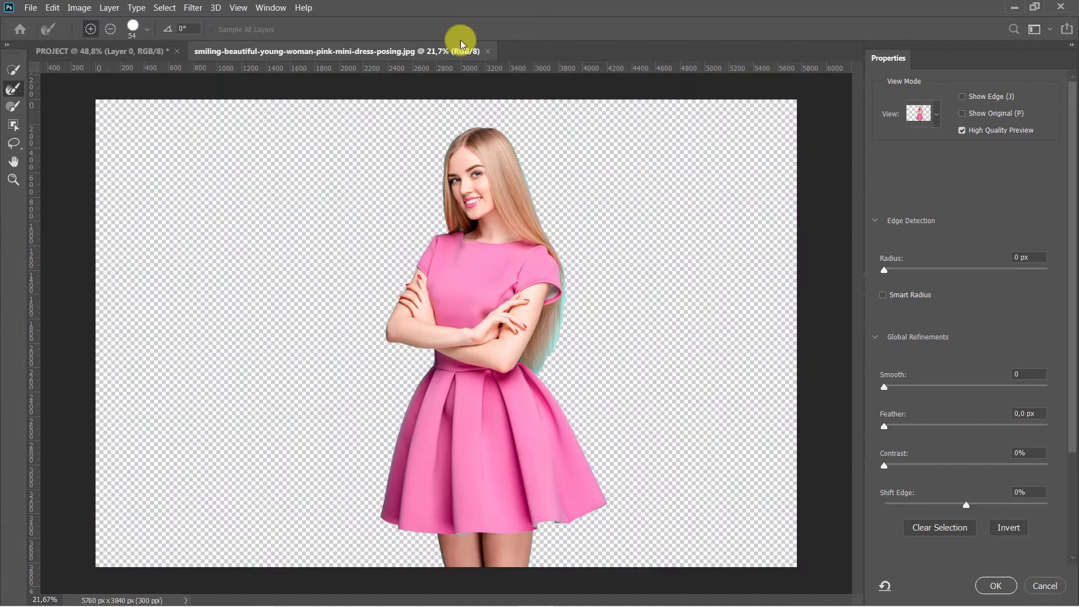
{"action": "left_click", "coordinate": [935, 115]}
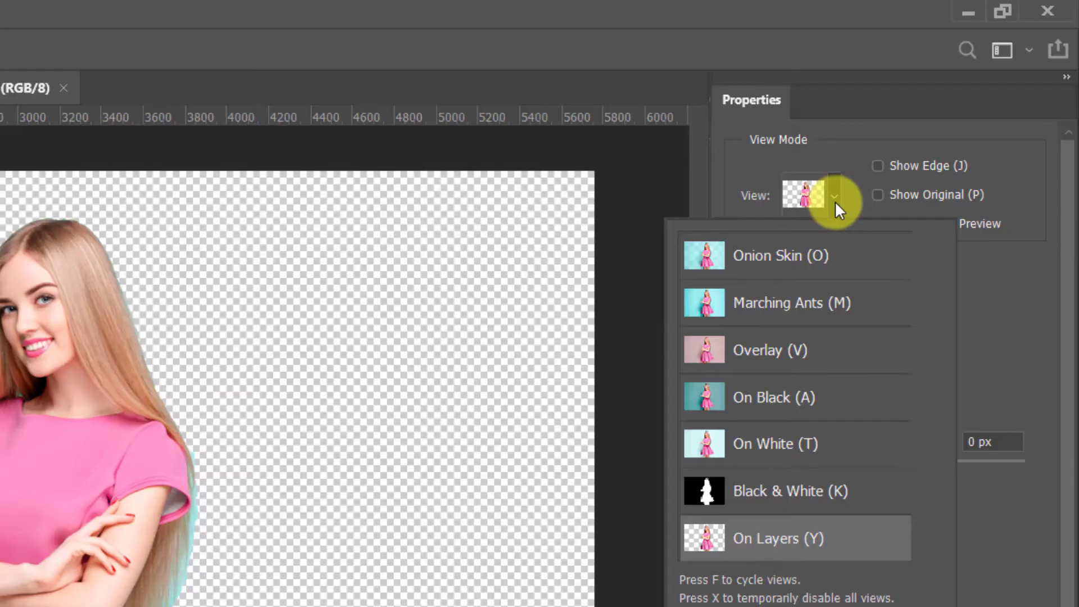
{"action": "left_click", "coordinate": [845, 535]}
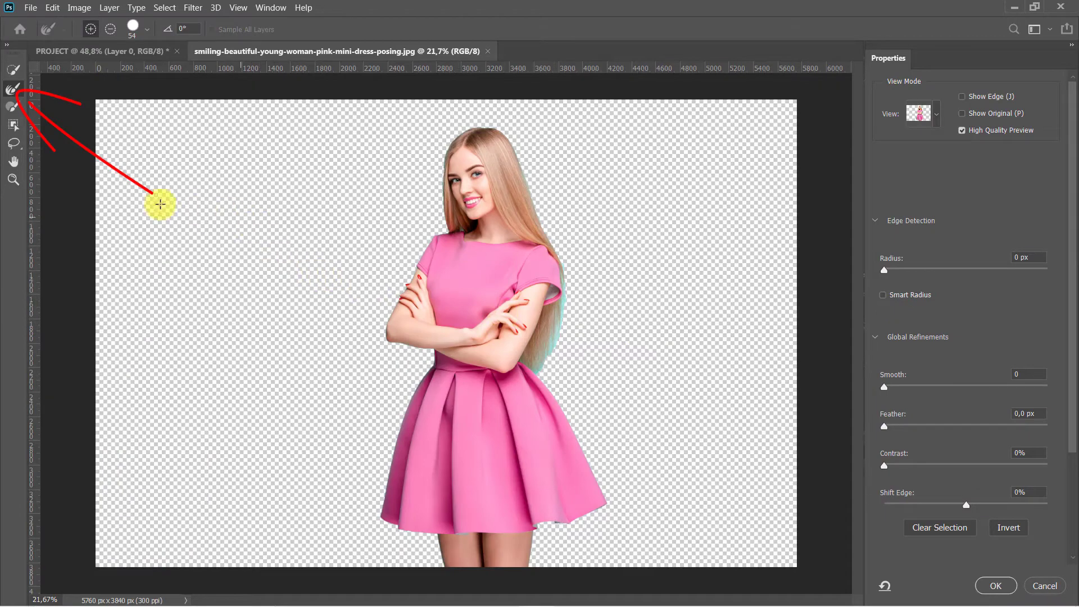
{"action": "left_click", "coordinate": [12, 180]}
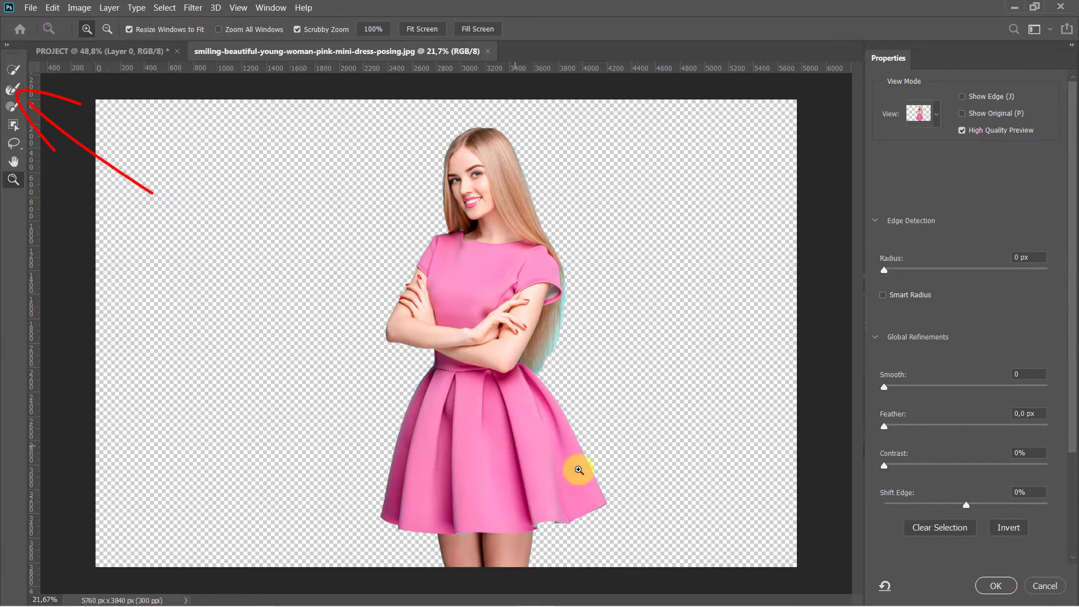
{"action": "left_click", "coordinate": [545, 370]}
{"action": "left_click", "coordinate": [543, 366]}
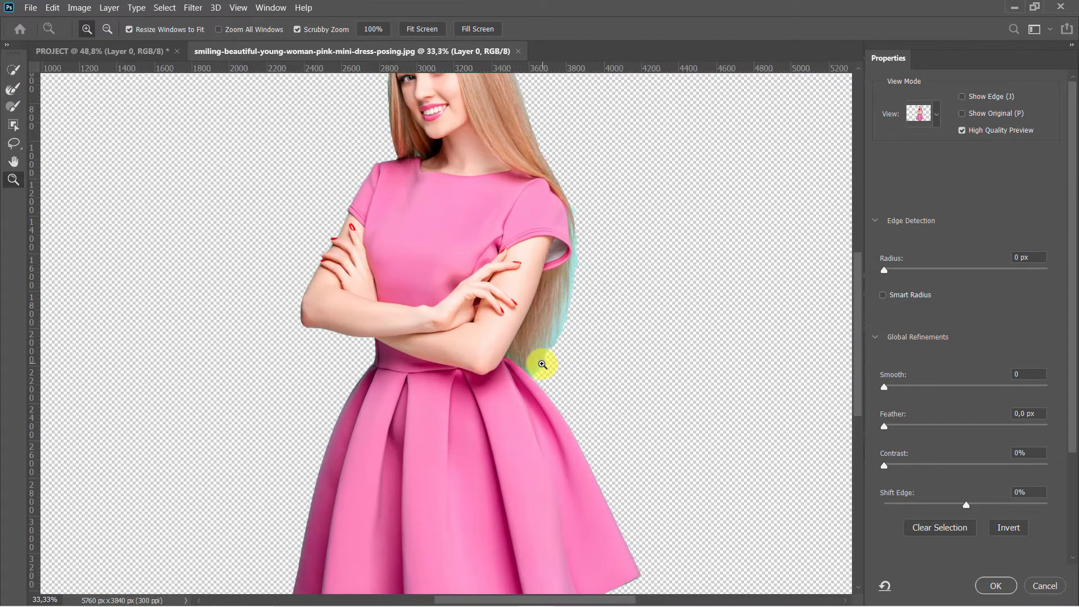
{"action": "left_click", "coordinate": [542, 364]}
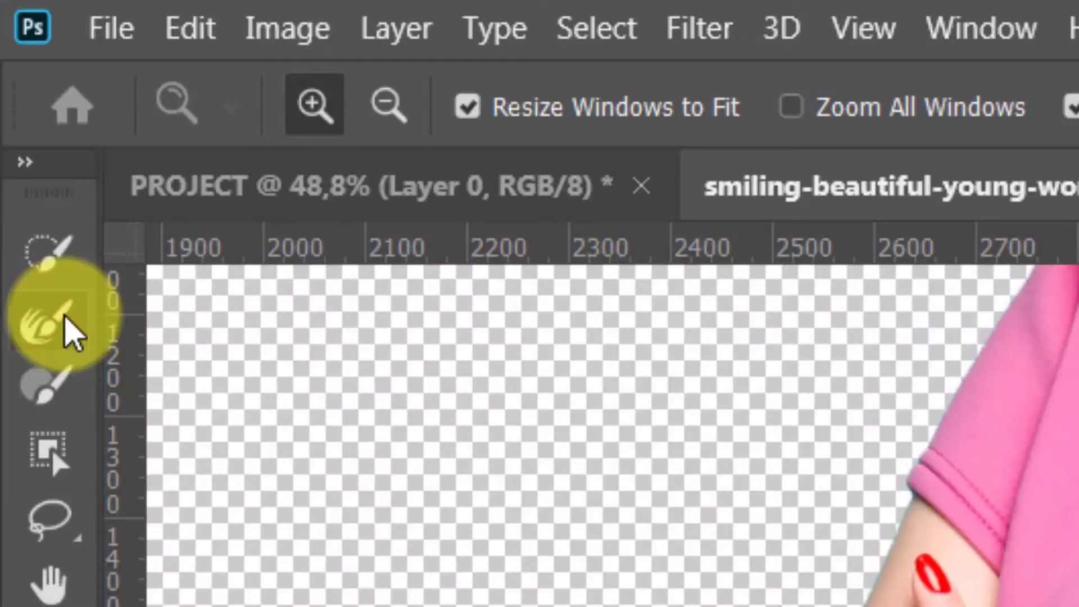
Step: Refine the hair edges with the Refine Edge Brush and output the result to Selection
{"action": "left_click", "coordinate": [15, 89]}
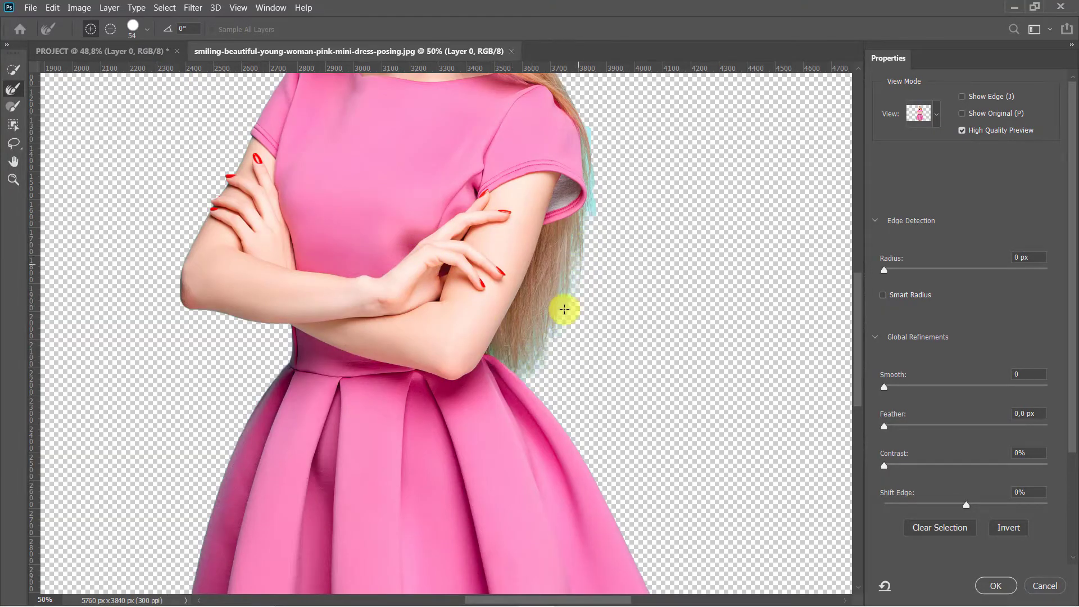
{"action": "left_click_drag", "start_coordinate": [859, 339], "coordinate": [860, 264]}
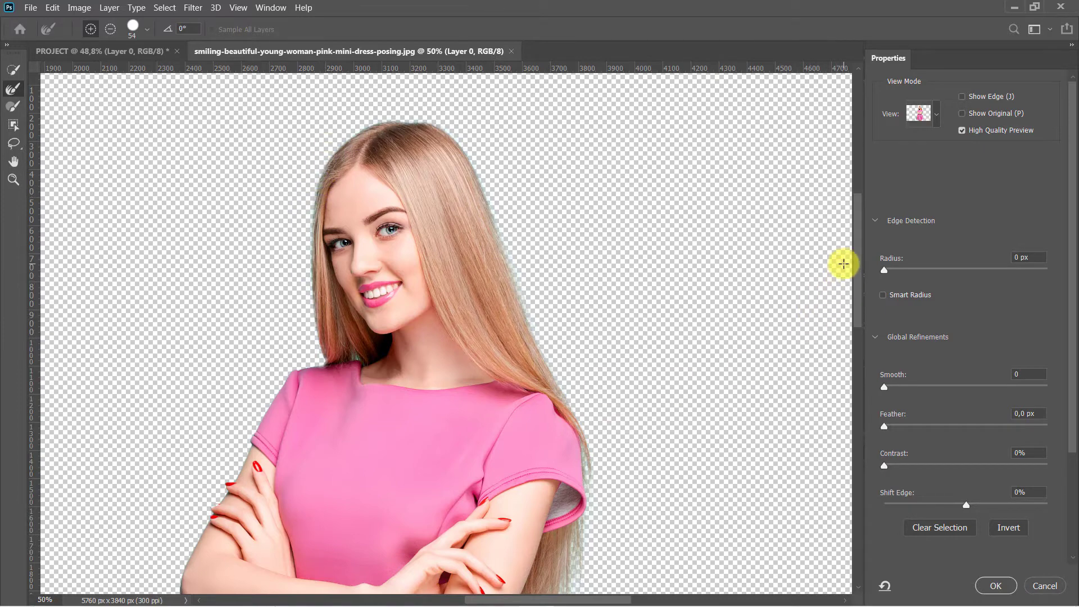
{"action": "left_click_drag", "start_coordinate": [858, 252], "coordinate": [862, 229]}
{"action": "left_click_drag", "start_coordinate": [1066, 384], "coordinate": [1040, 525]}
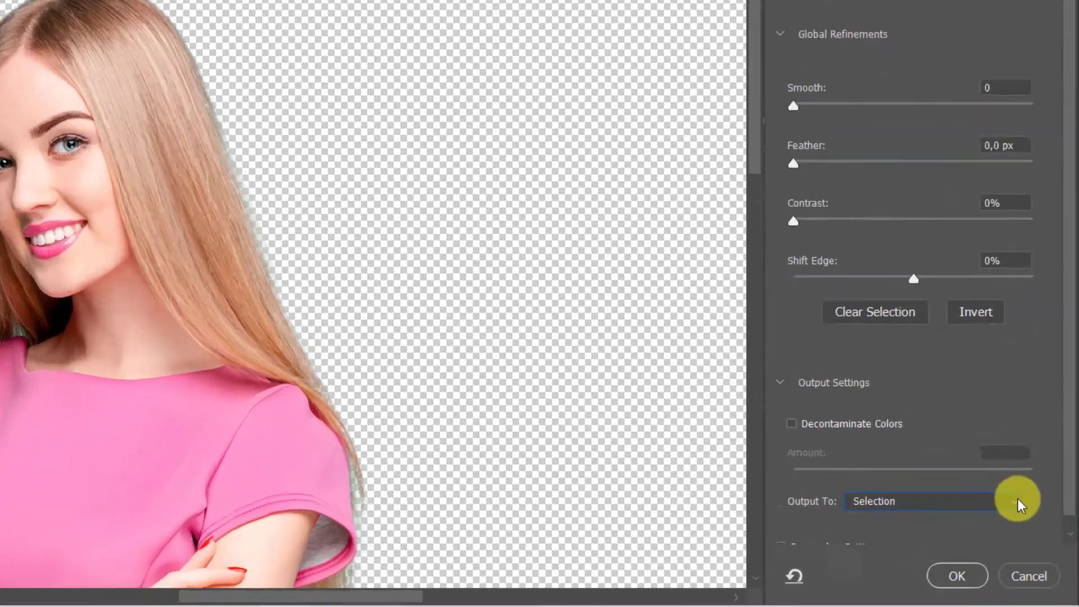
{"action": "left_click", "coordinate": [1017, 498]}
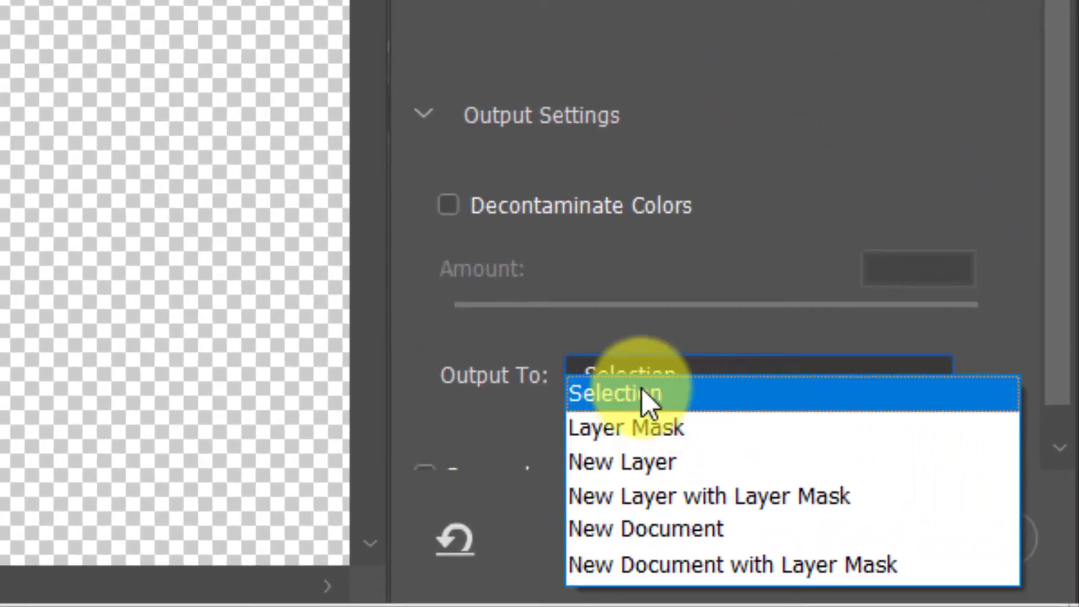
{"action": "left_click", "coordinate": [635, 393]}
Step: Apply the refined selection and drag the cut-out woman into PROJECT as Layer 1
{"action": "left_click", "coordinate": [803, 531]}
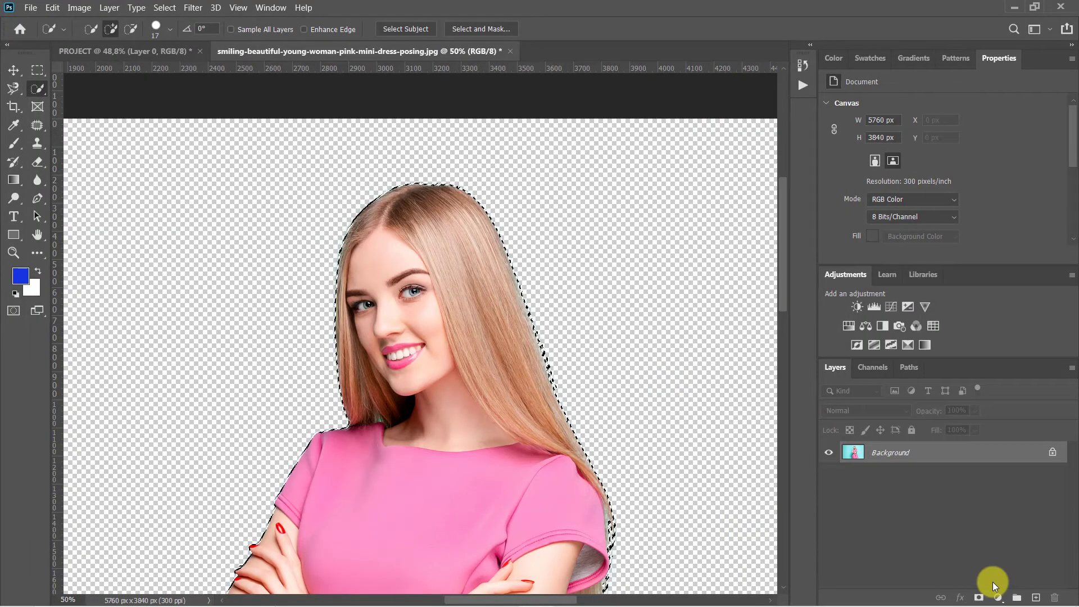
{"action": "left_click", "coordinate": [13, 252]}
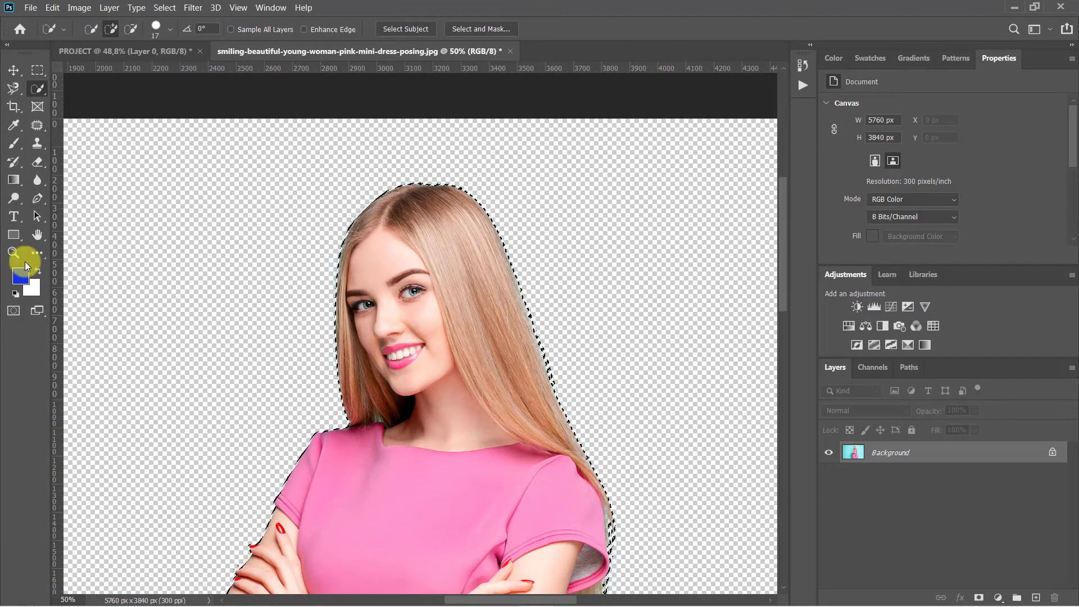
{"action": "left_click", "coordinate": [419, 31]}
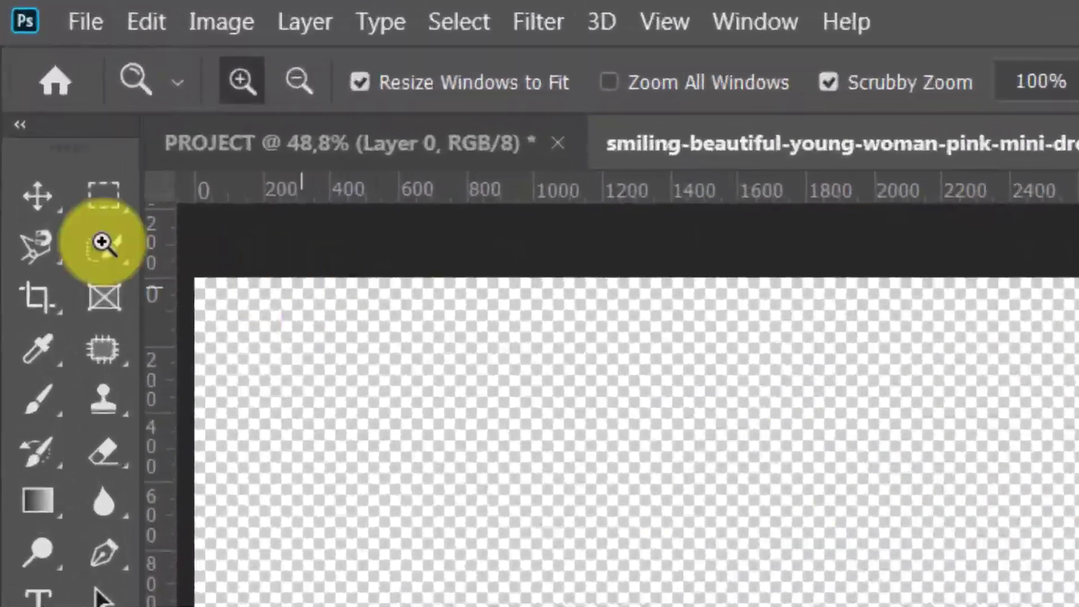
{"action": "left_click", "coordinate": [32, 200]}
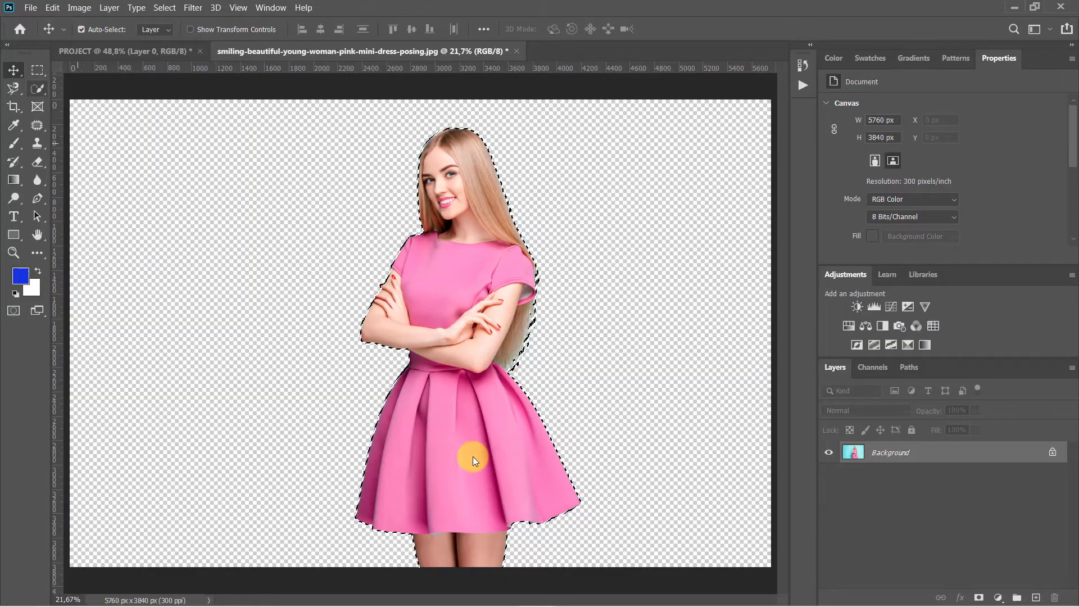
{"action": "left_click", "coordinate": [472, 460]}
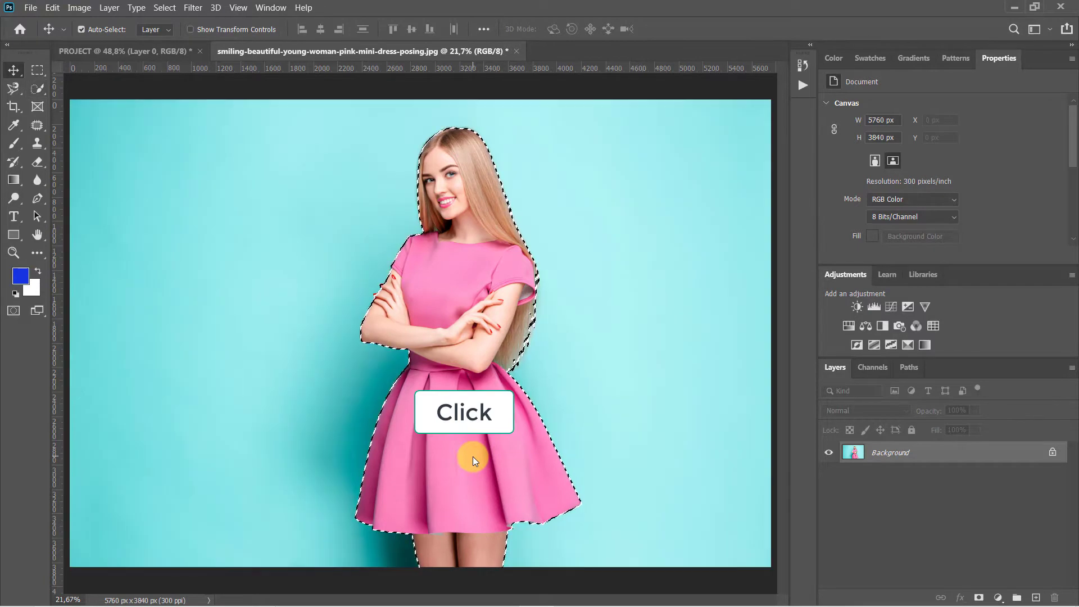
{"action": "left_click_drag", "start_coordinate": [445, 439], "coordinate": [423, 362]}
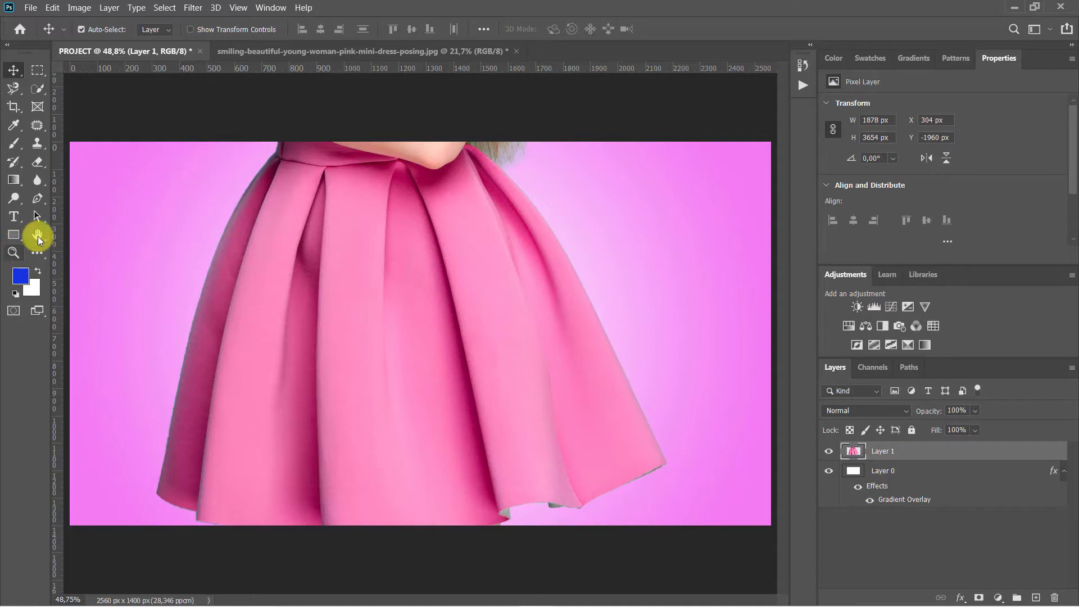
Step: Scale the woman down to about 673 × 1309 px and nudge her right to X 898 px
{"action": "left_click", "coordinate": [374, 363], "text": "alt"}
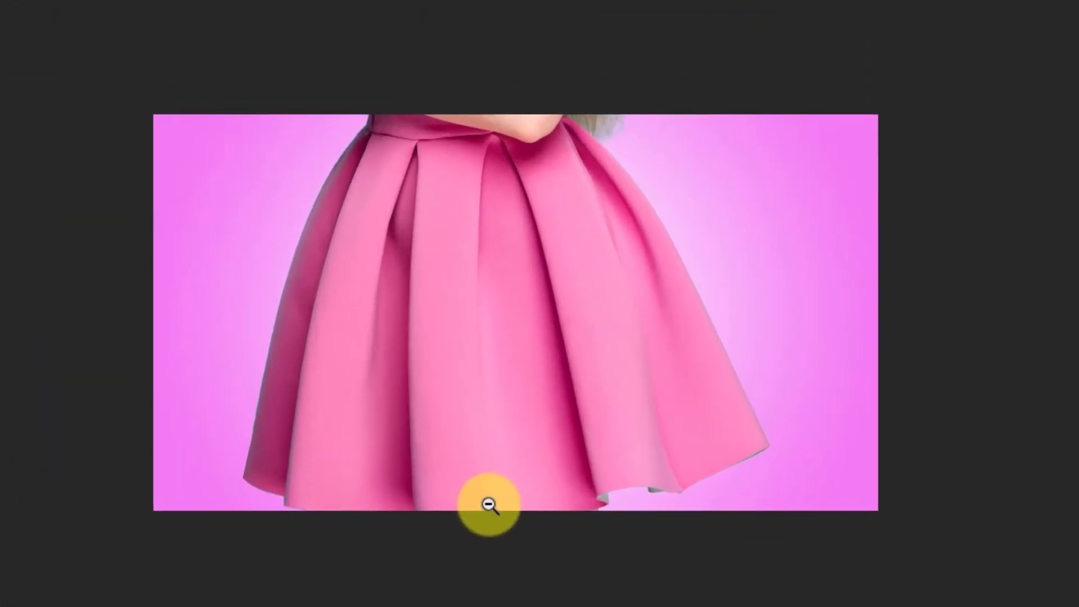
{"action": "key", "text": "ctrl+t"}
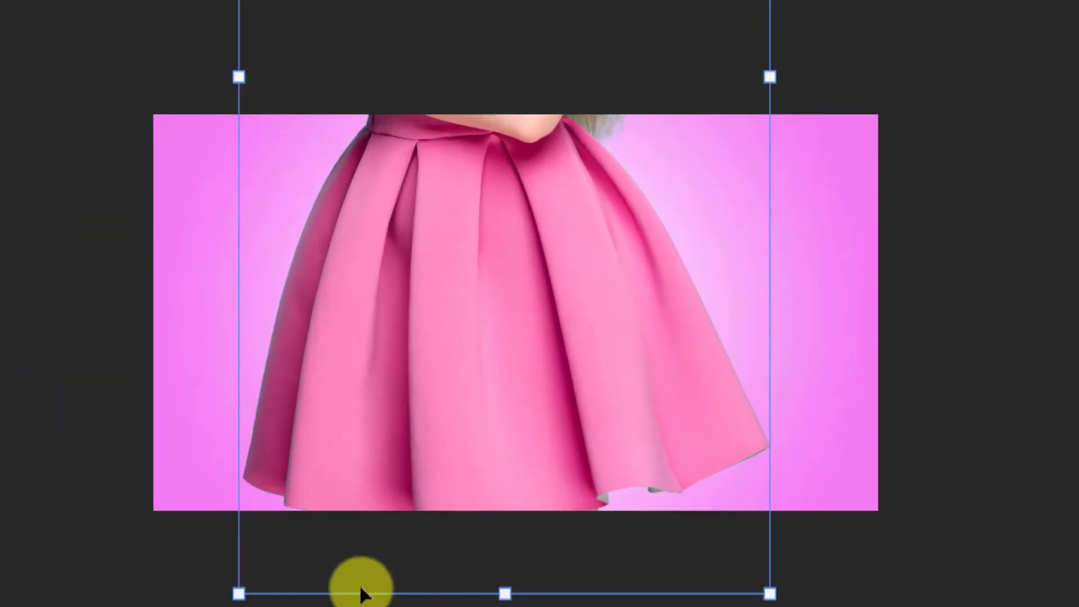
{"action": "left_click_drag", "start_coordinate": [236, 592], "coordinate": [457, 342]}
{"action": "left_click_drag", "start_coordinate": [605, 40], "coordinate": [595, 63]}
{"action": "left_click_drag", "start_coordinate": [421, 243], "coordinate": [458, 270]}
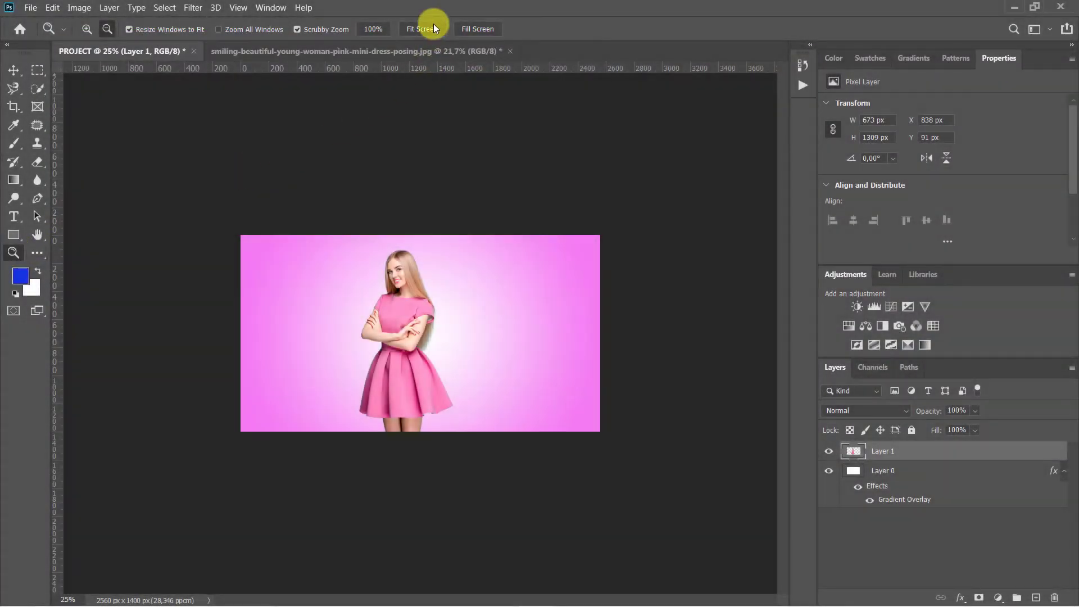
{"action": "left_click", "coordinate": [434, 27]}
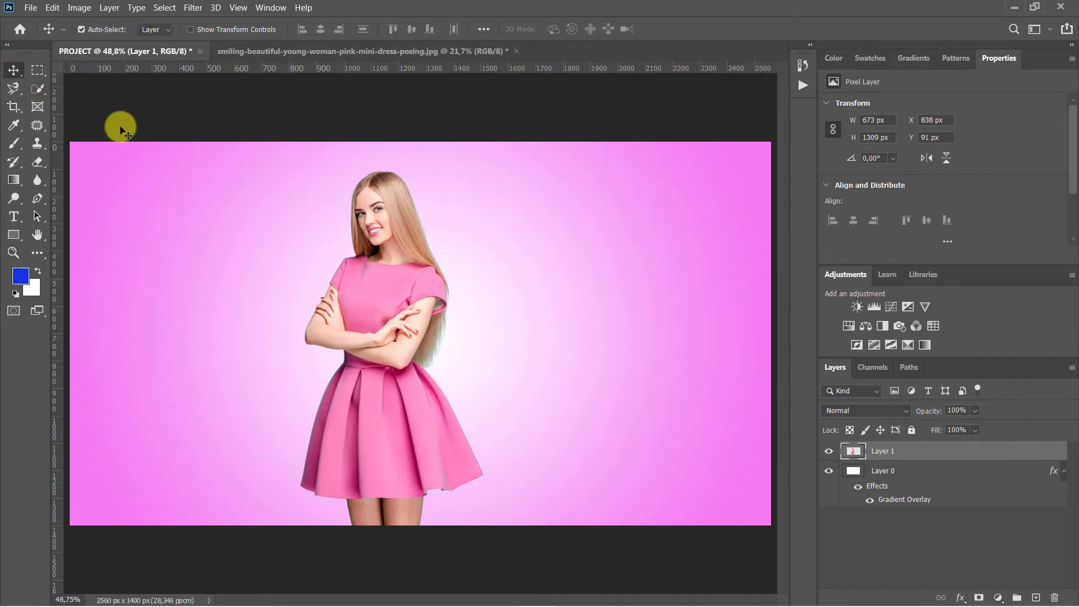
{"action": "left_click_drag", "start_coordinate": [362, 338], "coordinate": [392, 356]}
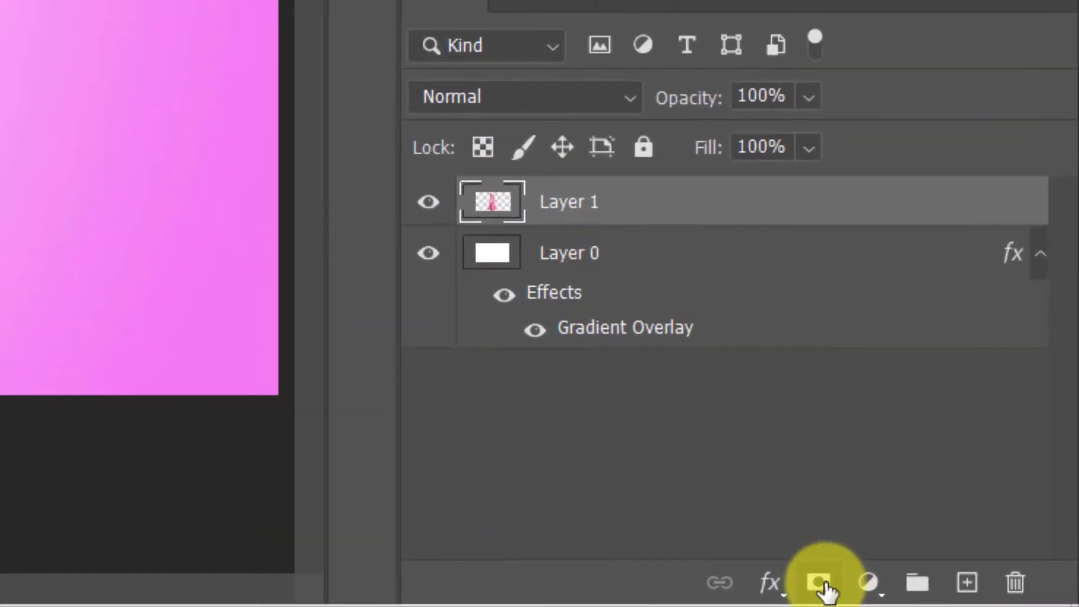
Step: Add a black-to-white gradient mask to Layer 1 that fades her legs and lower dress away
{"action": "left_click", "coordinate": [822, 584]}
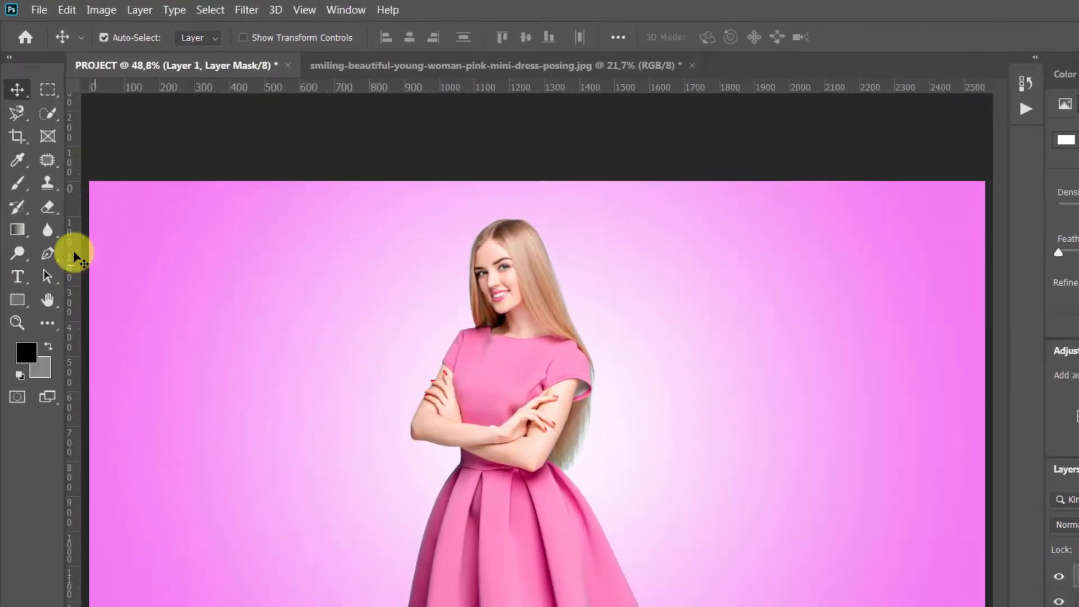
{"action": "left_click_drag", "start_coordinate": [18, 228], "coordinate": [59, 233]}
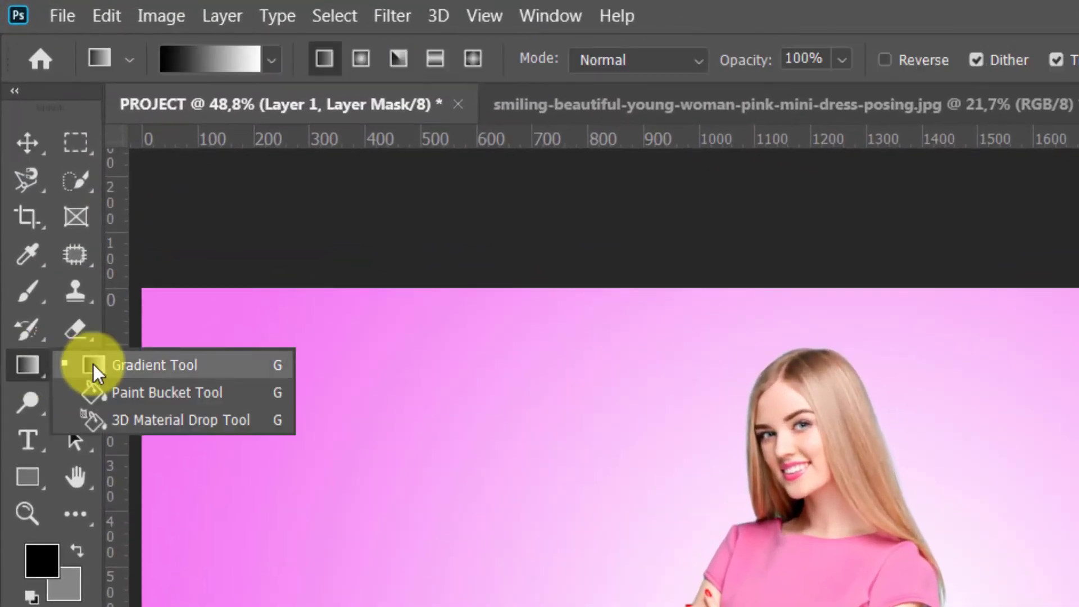
{"action": "left_click", "coordinate": [93, 364]}
{"action": "left_click", "coordinate": [271, 61]}
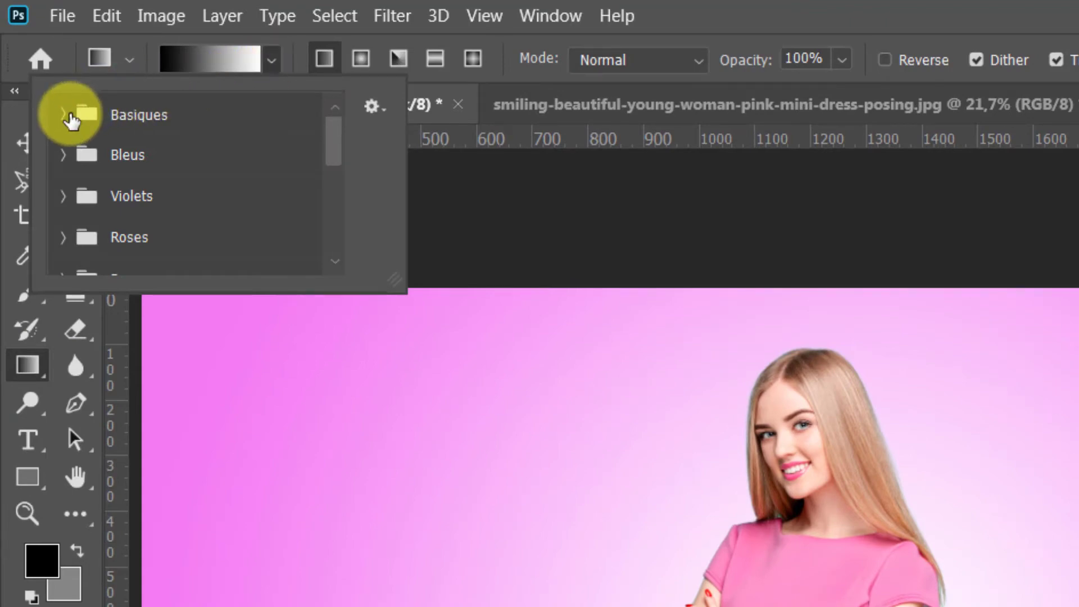
{"action": "left_click", "coordinate": [70, 118]}
{"action": "double_click", "coordinate": [184, 159]}
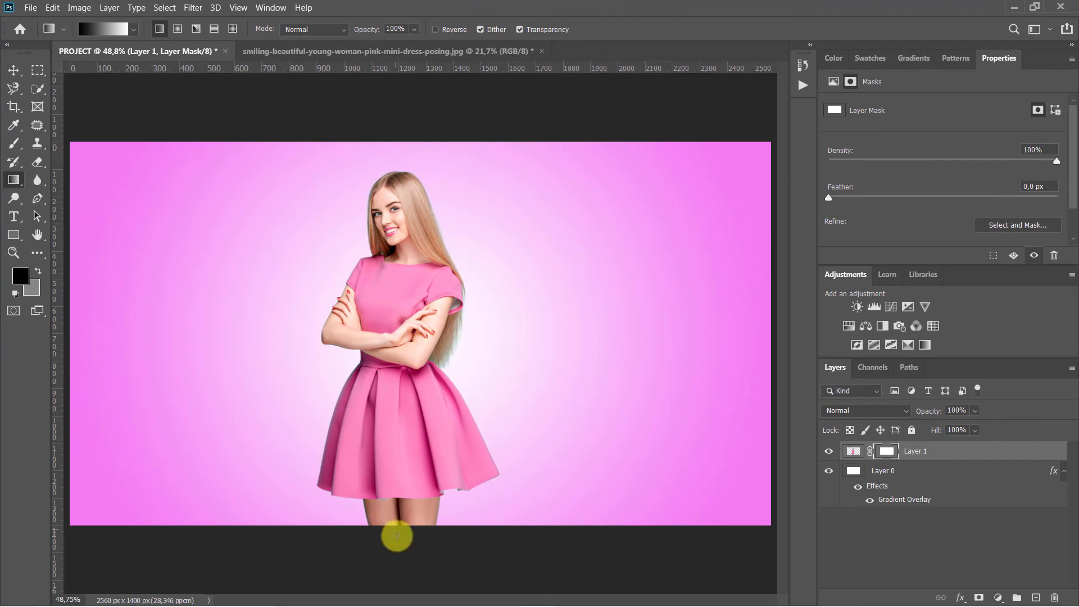
{"action": "left_click_drag", "start_coordinate": [402, 553], "coordinate": [406, 350]}
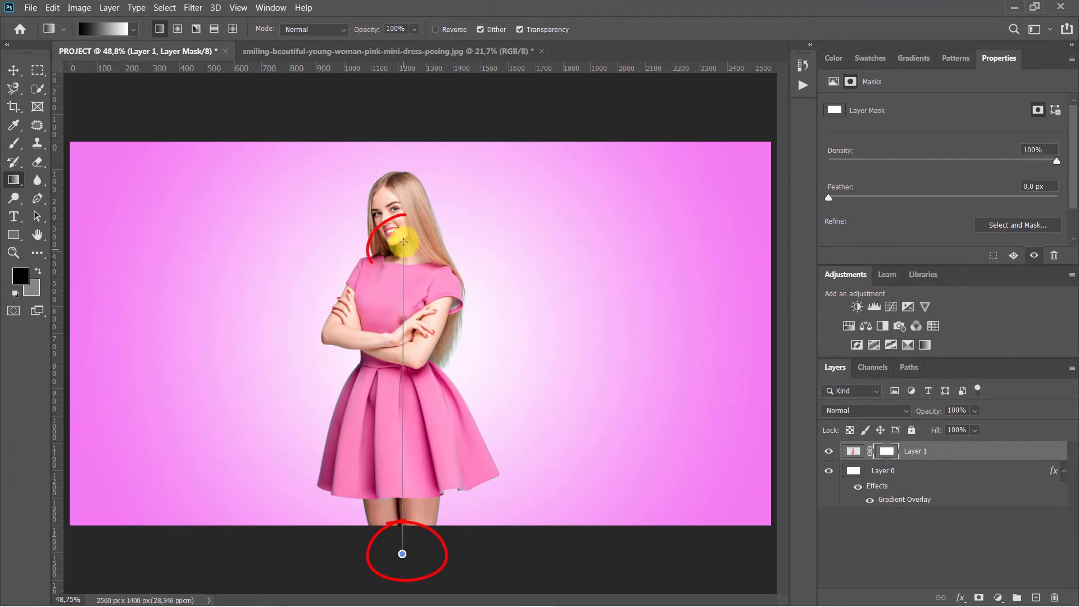
{"action": "left_click_drag", "start_coordinate": [404, 242], "coordinate": [404, 241]}
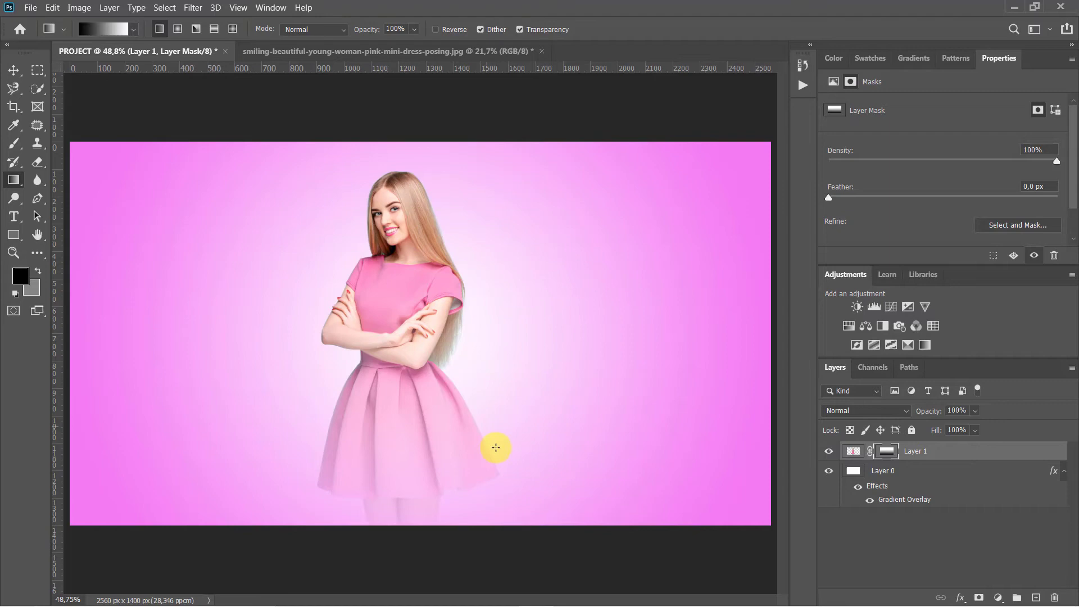
Step: Place flower-3617401 into PROJECT and enlarge it to the canvas's top edge
{"action": "mouse_move", "coordinate": [556, 604]}
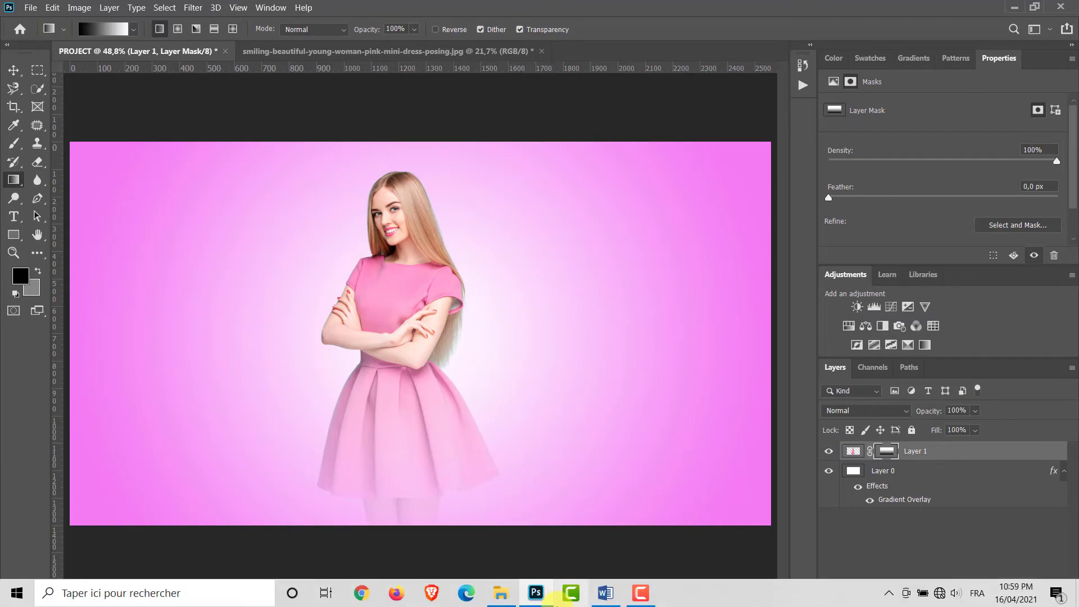
{"action": "left_click", "coordinate": [500, 592]}
{"action": "left_click_drag", "start_coordinate": [160, 112], "coordinate": [507, 395]}
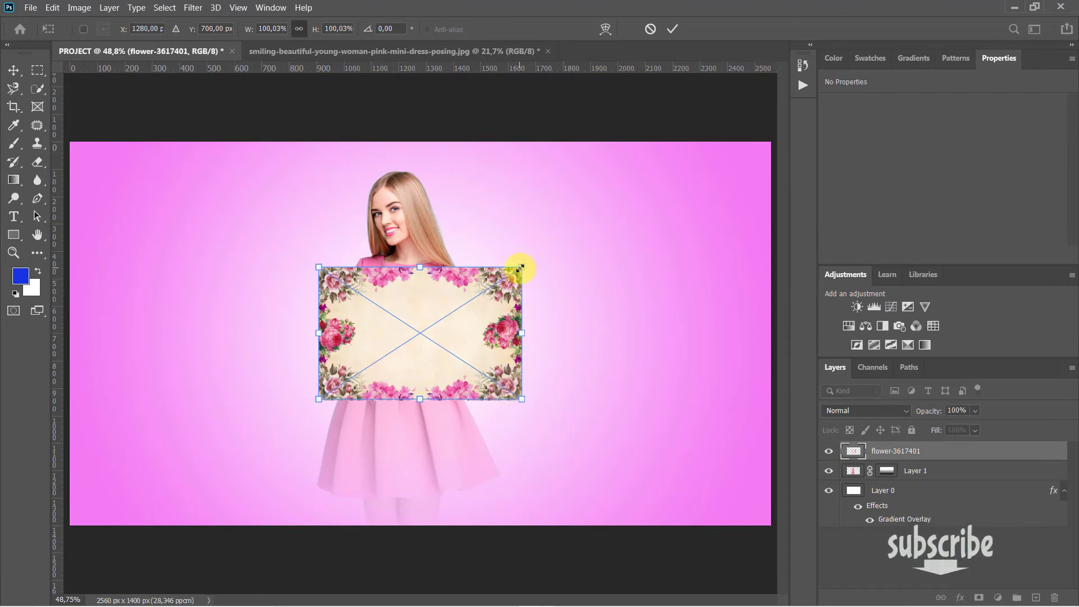
{"action": "left_click_drag", "start_coordinate": [520, 267], "coordinate": [731, 163]}
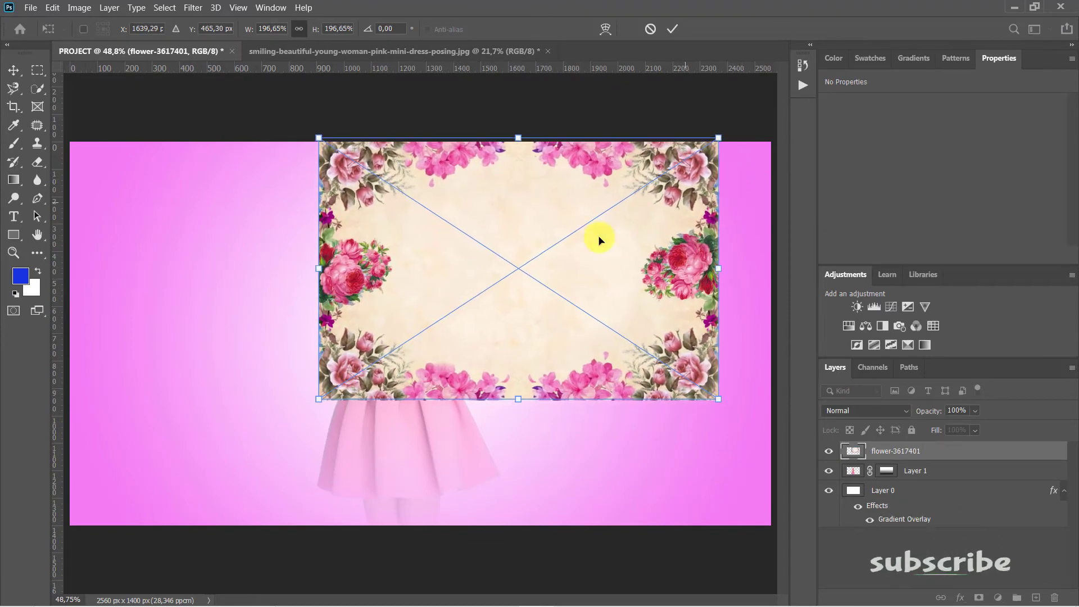
{"action": "left_click_drag", "start_coordinate": [318, 398], "coordinate": [107, 494]}
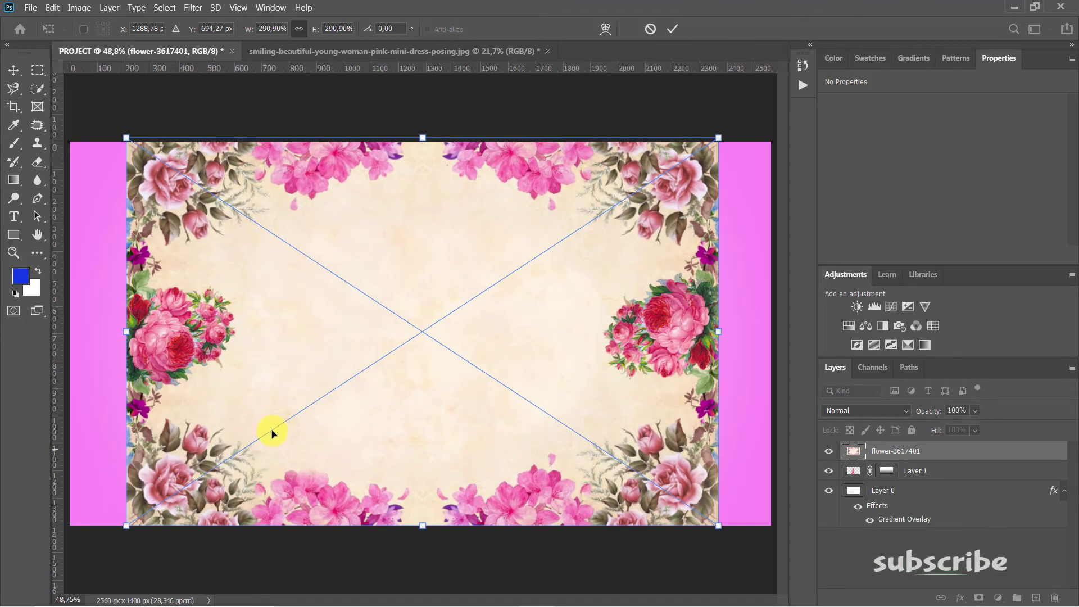
{"action": "left_click_drag", "start_coordinate": [422, 139], "coordinate": [422, 145]}
Step: Distort the floral border out to the left and right canvas edges and commit
{"action": "right_click", "coordinate": [404, 273]}
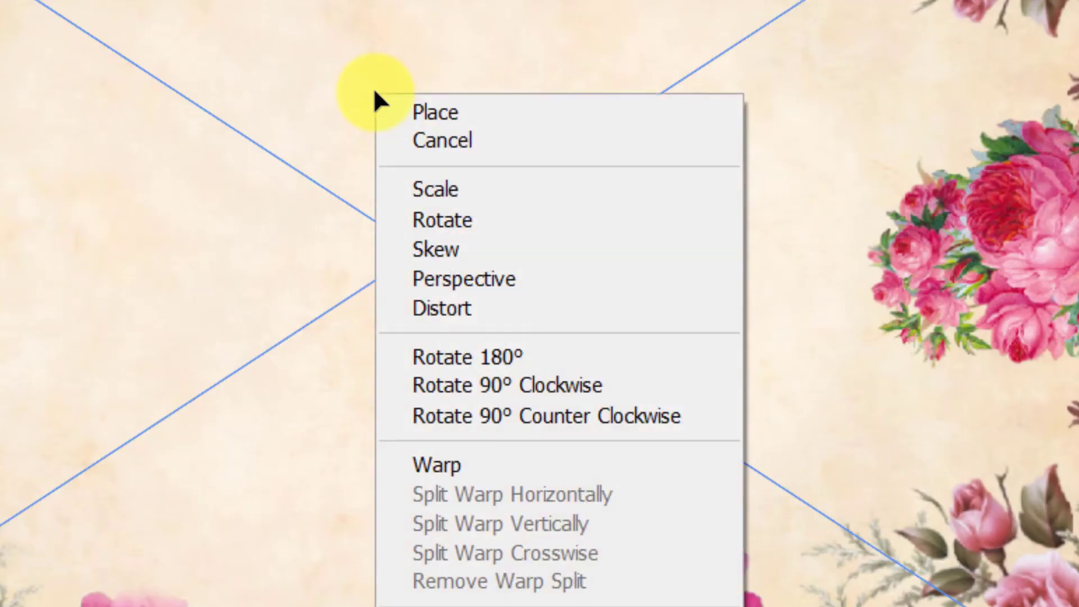
{"action": "left_click", "coordinate": [506, 360]}
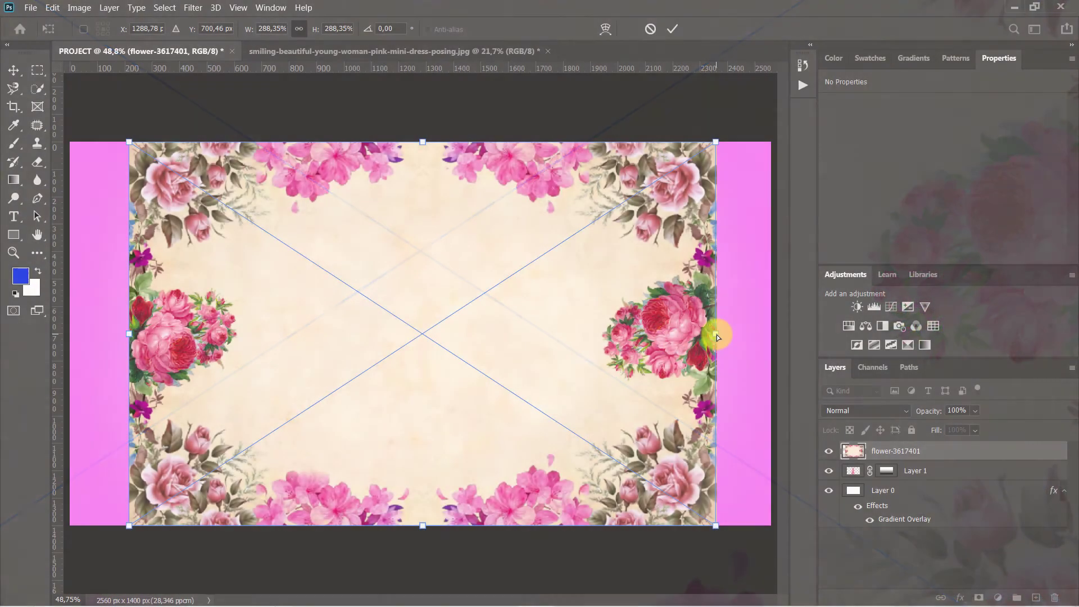
{"action": "left_click_drag", "start_coordinate": [715, 333], "coordinate": [770, 336]}
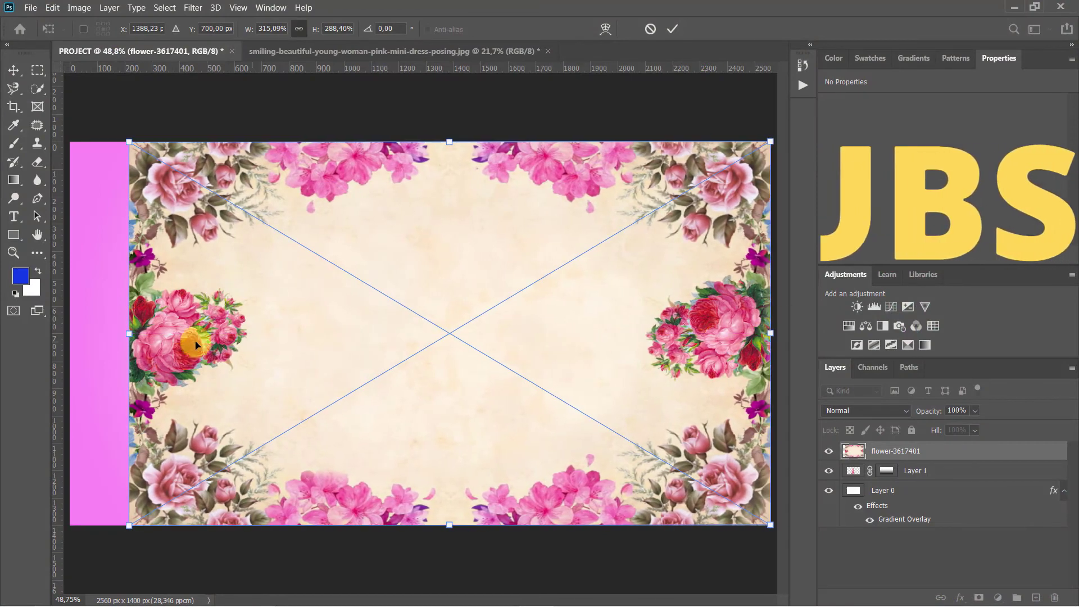
{"action": "left_click_drag", "start_coordinate": [130, 334], "coordinate": [74, 338]}
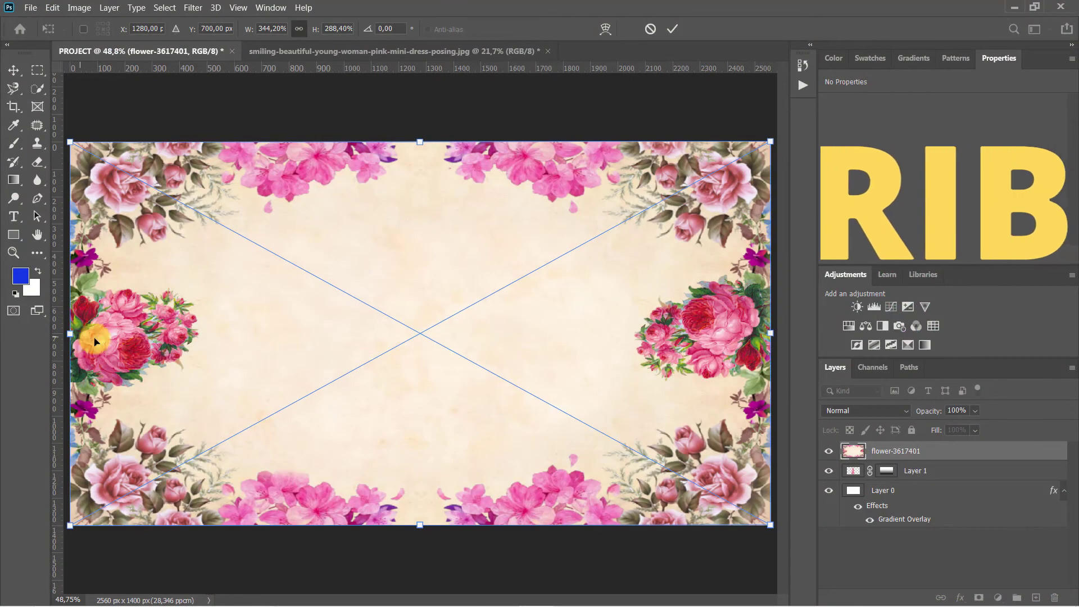
{"action": "left_click", "coordinate": [671, 29]}
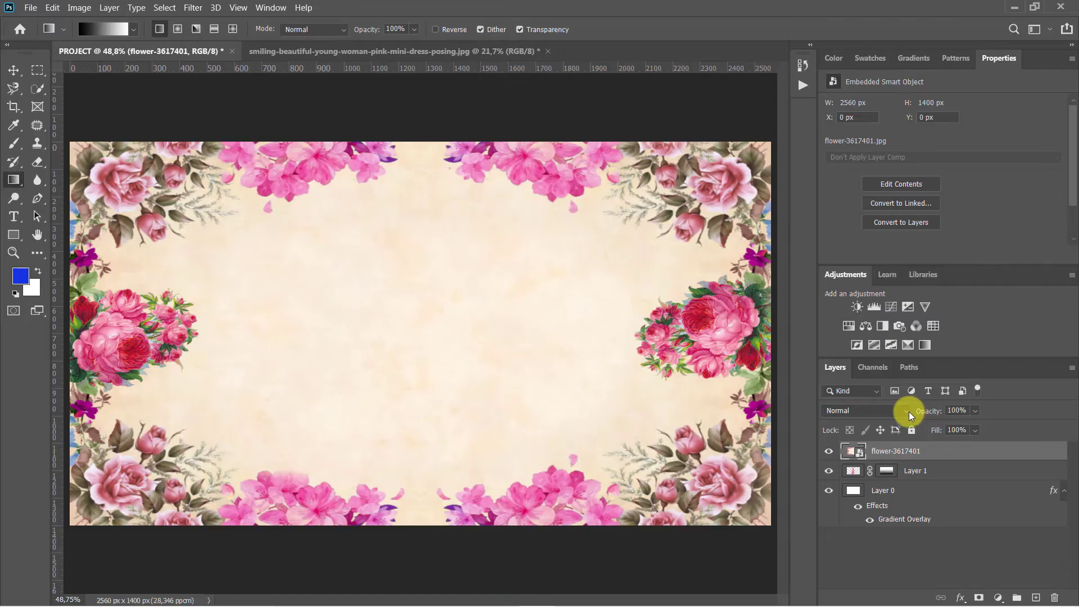
Step: Set the flower layer to Darker Color, put it under Layer 1, and move the woman right to X 986 px
{"action": "left_click", "coordinate": [728, 306]}
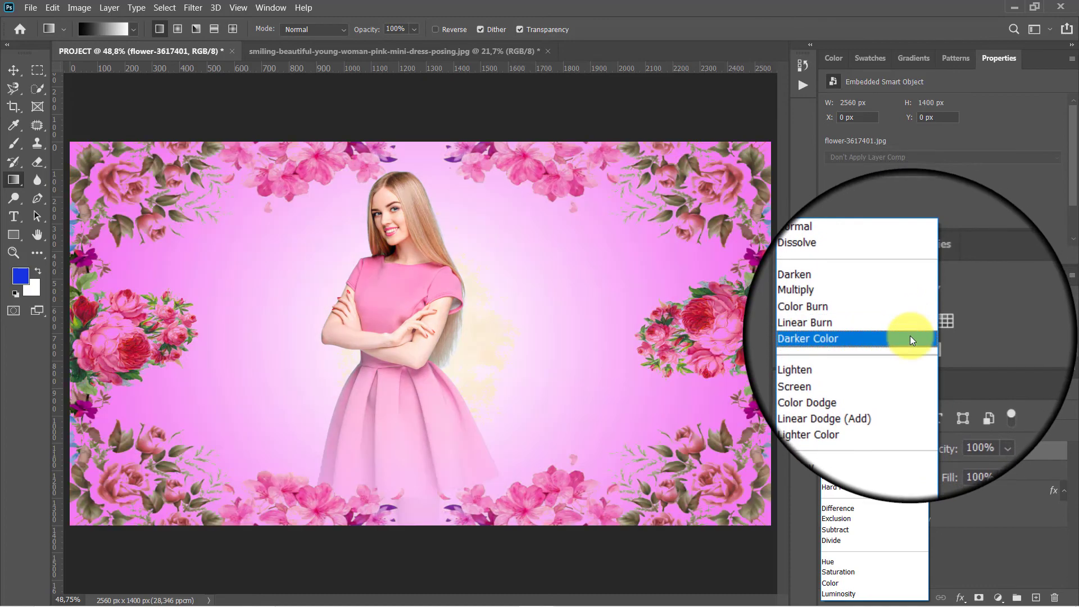
{"action": "left_click", "coordinate": [911, 337]}
{"action": "left_click_drag", "start_coordinate": [856, 452], "coordinate": [852, 466]}
{"action": "left_click_drag", "start_coordinate": [447, 211], "coordinate": [449, 230]}
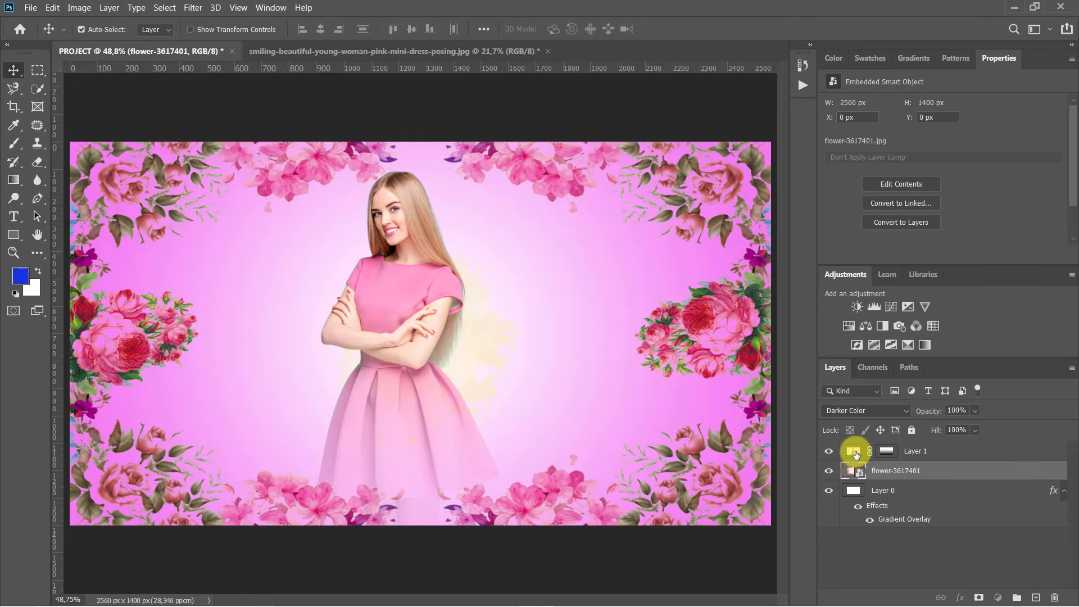
{"action": "left_click", "coordinate": [855, 454]}
{"action": "left_click_drag", "start_coordinate": [405, 309], "coordinate": [428, 309]}
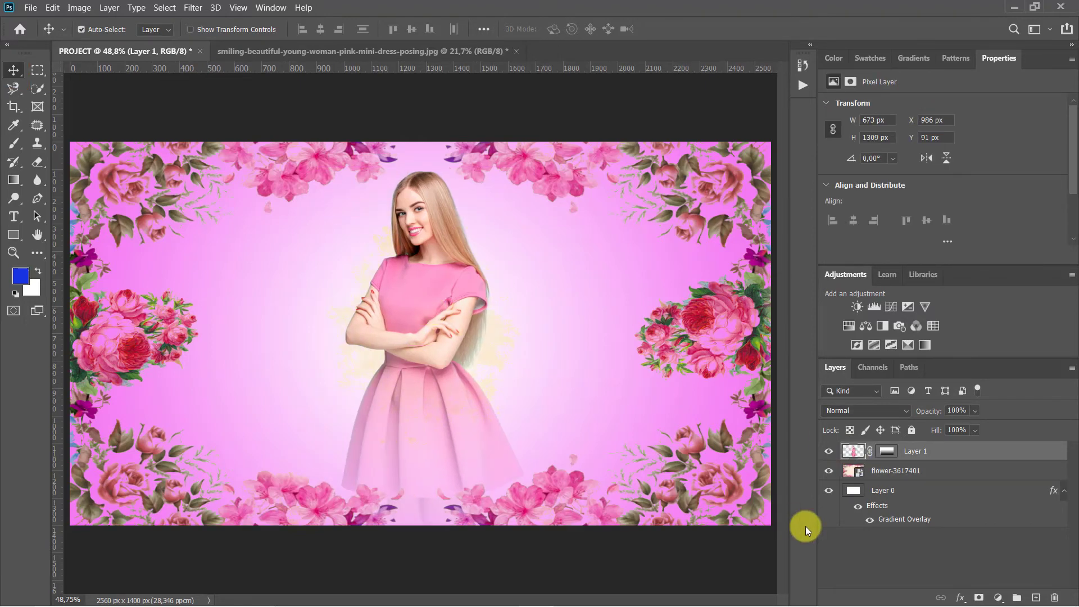